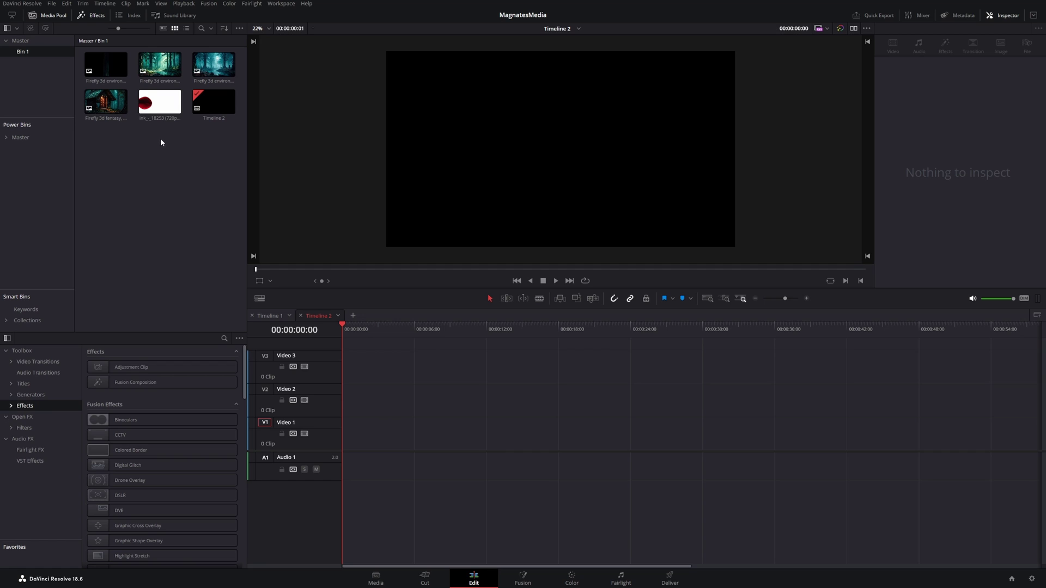
Place the ink clip on Video 2 with a Fusion Composition above it on Video 3, and open the composition in Fusion.
mouse_move(155, 103)
left_mouse_down()
mouse_move(199, 145)
mouse_move(381, 401)
mouse_move(349, 400)
mouse_move(396, 400)
left_mouse_up()
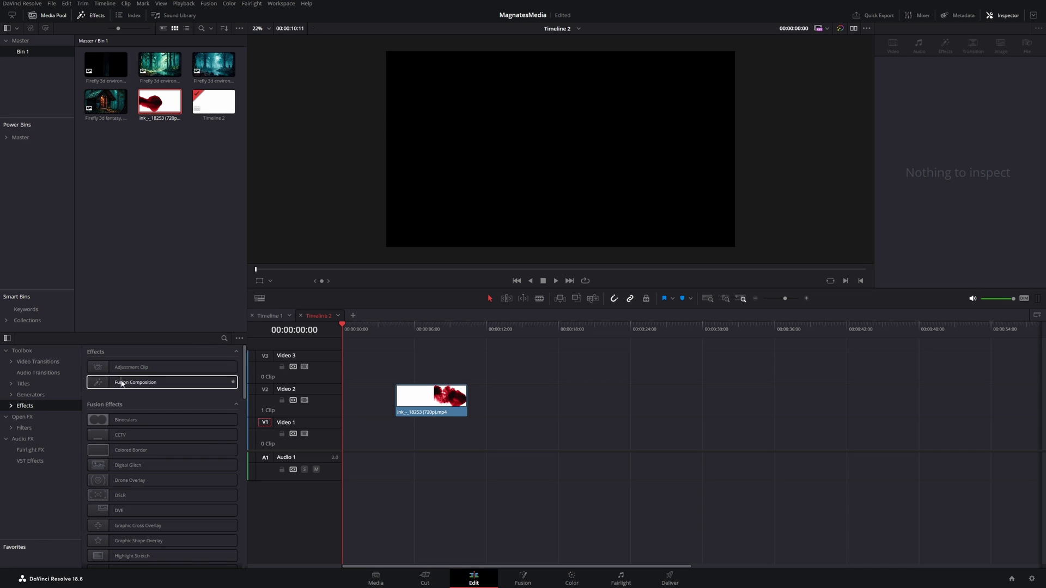
left_click_drag(122, 384, 544, 380)
left_click_drag(451, 331, 468, 328)
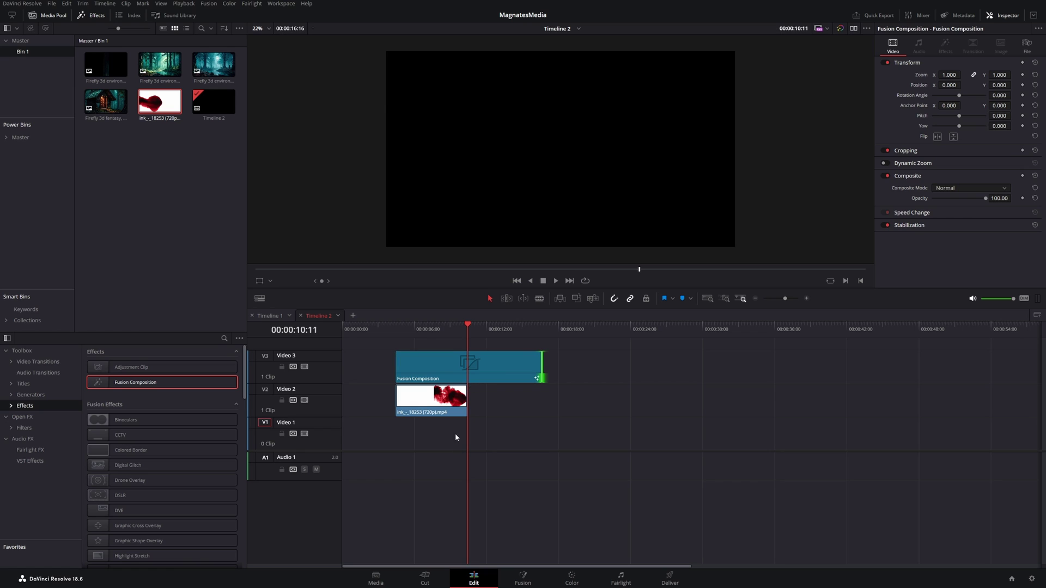
left_click(488, 373)
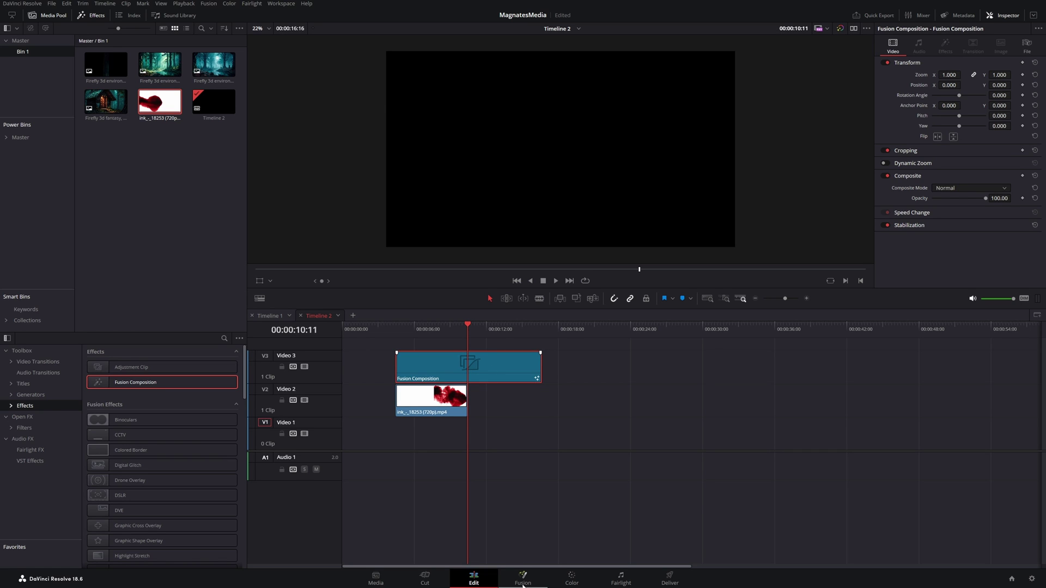
left_click(523, 581)
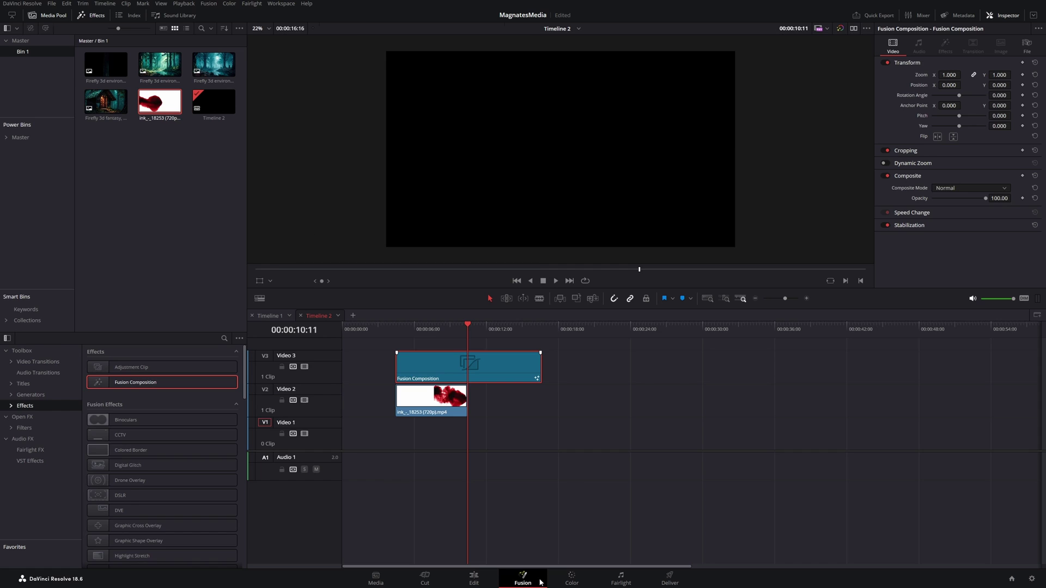
Add the four Firefly images to the composition as media nodes and delete the three Merge nodes joining them.
left_click(246, 58)
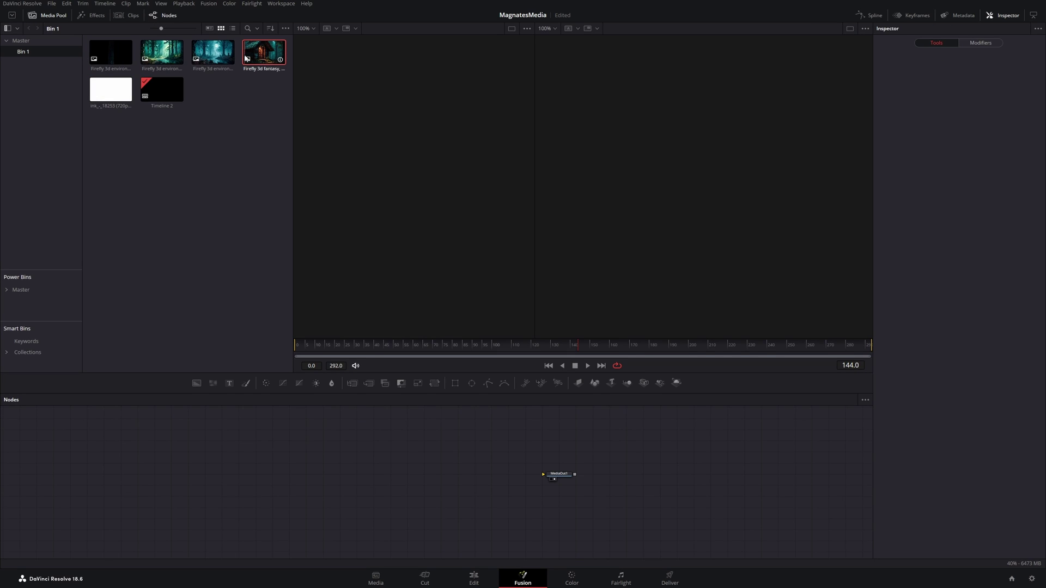
left_click(110, 53, "shift")
left_click_drag(154, 54, 312, 458)
left_click_drag(384, 520, 373, 507)
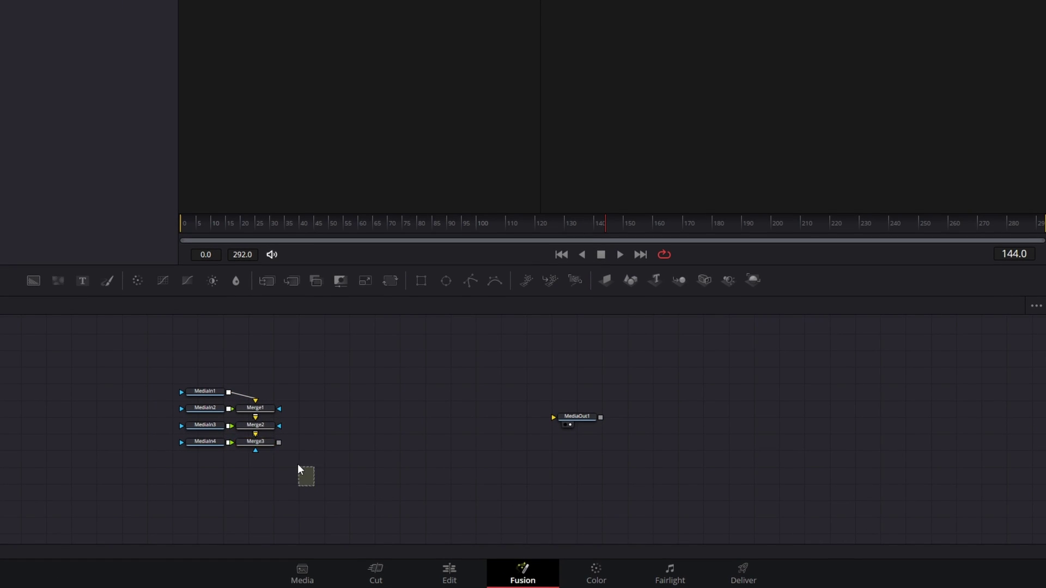
left_click_drag(298, 463, 266, 394)
key("Delete")
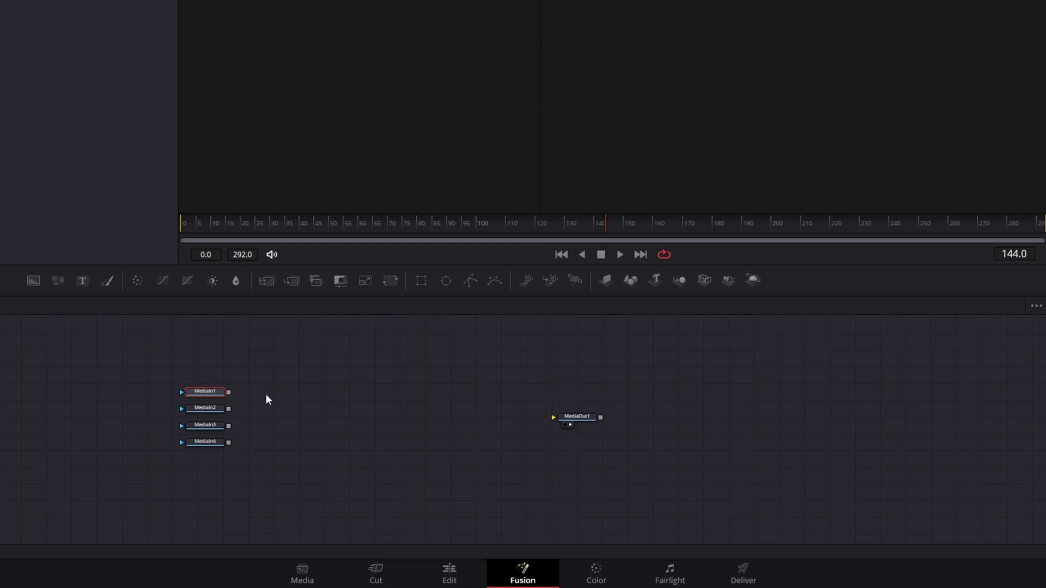
Add four ImagePlane3D nodes feeding one Merge3D node, and space the Merge3D away from the planes.
left_click(332, 393)
left_click(606, 280)
left_click(606, 279)
left_click(606, 280)
left_click(606, 279)
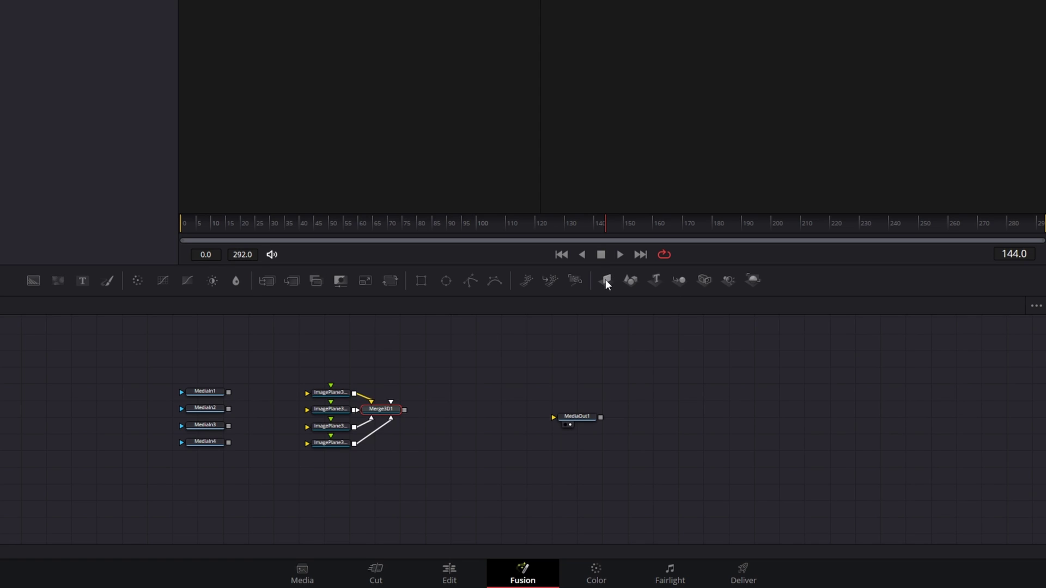
left_click(397, 415)
left_click_drag(397, 418, 407, 416)
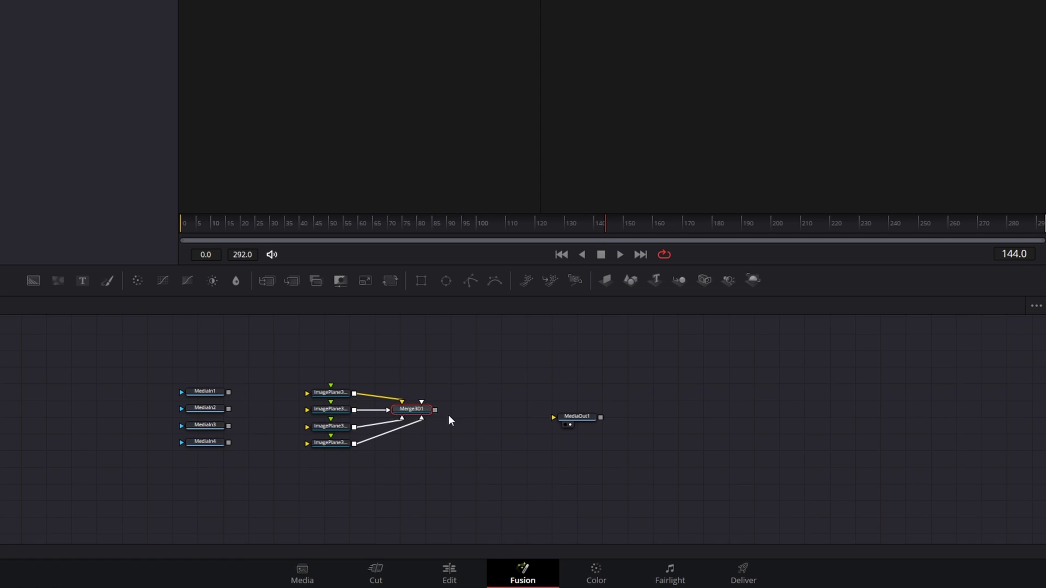
Add a Renderer 3D node and connect the Merge3D node through it to MediaOut1.
left_click(490, 413)
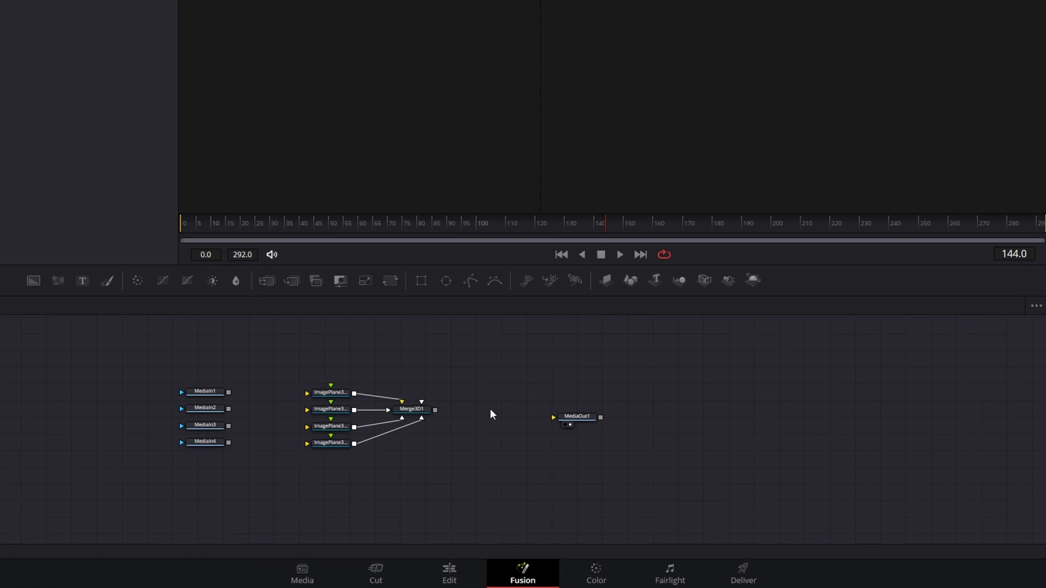
key("shift+space")
type("re")
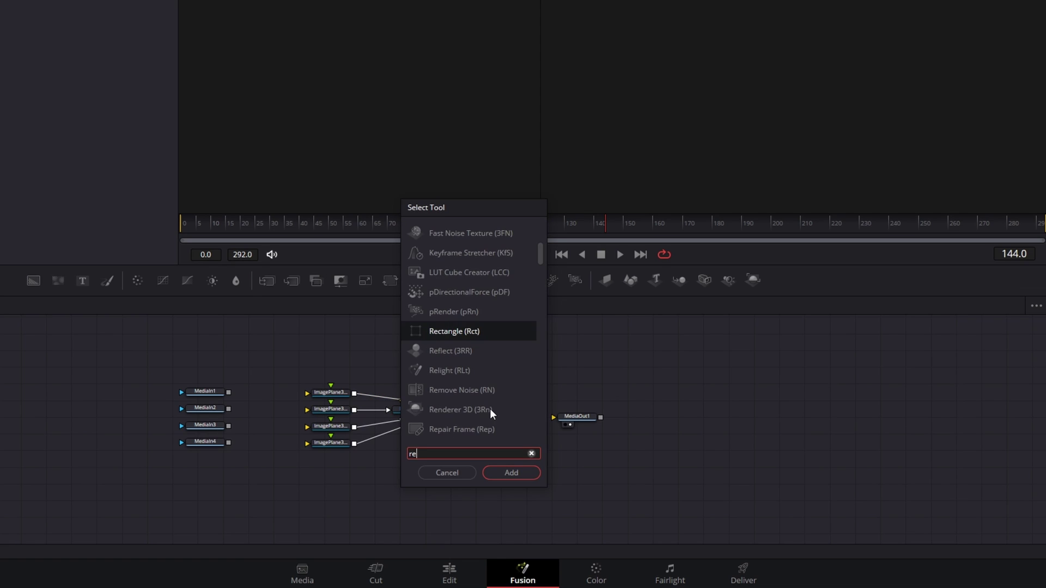
type("nder")
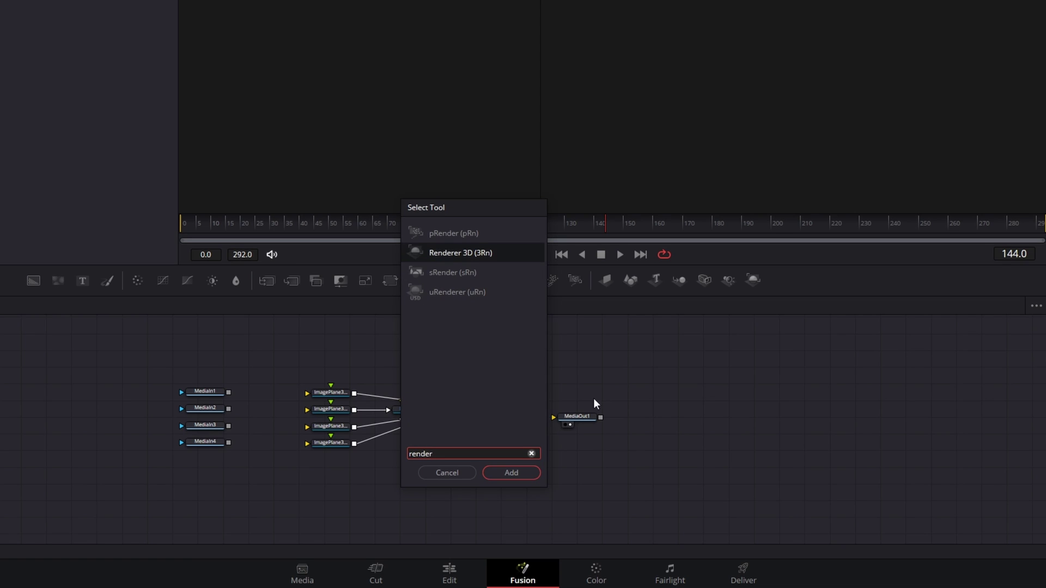
left_click(513, 473)
left_click_drag(433, 413, 606, 408)
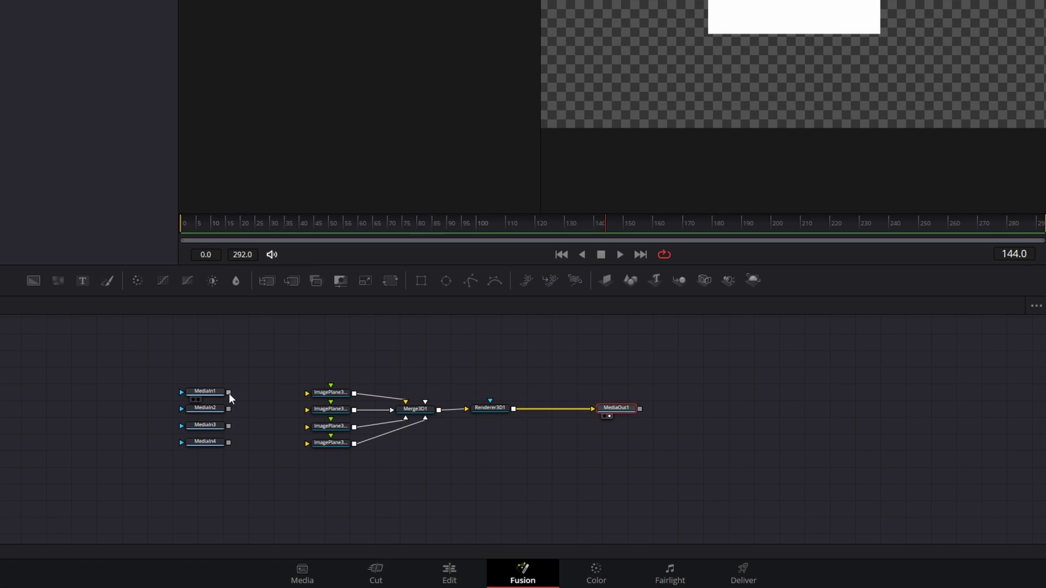
Connect MediaIn1 through MediaIn4 to their matching image planes, and add a Camera3D node connected to Merge3D1.
left_click_drag(228, 393, 327, 394)
left_click_drag(228, 409, 307, 410)
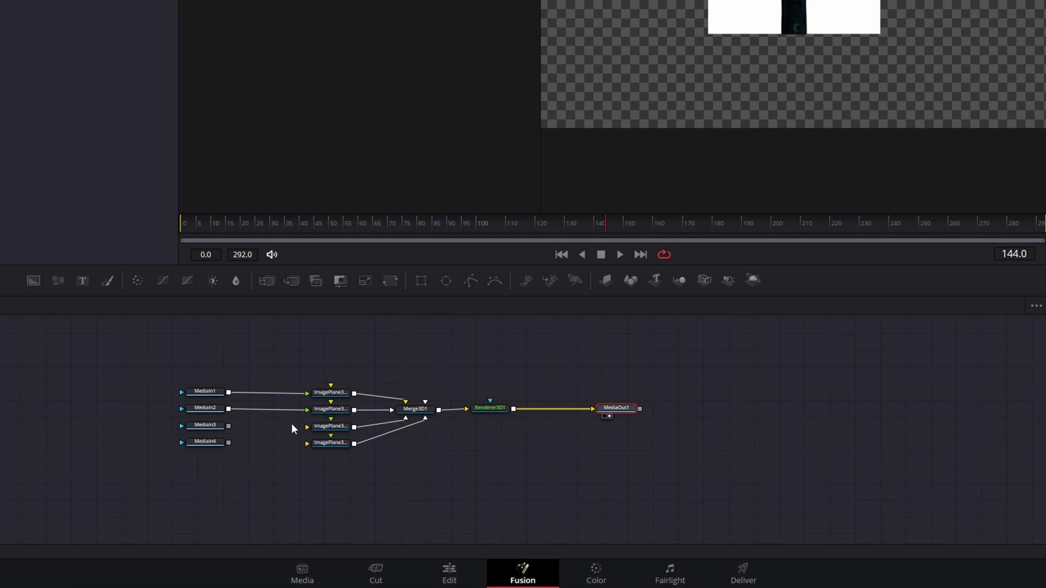
left_click_drag(230, 427, 307, 428)
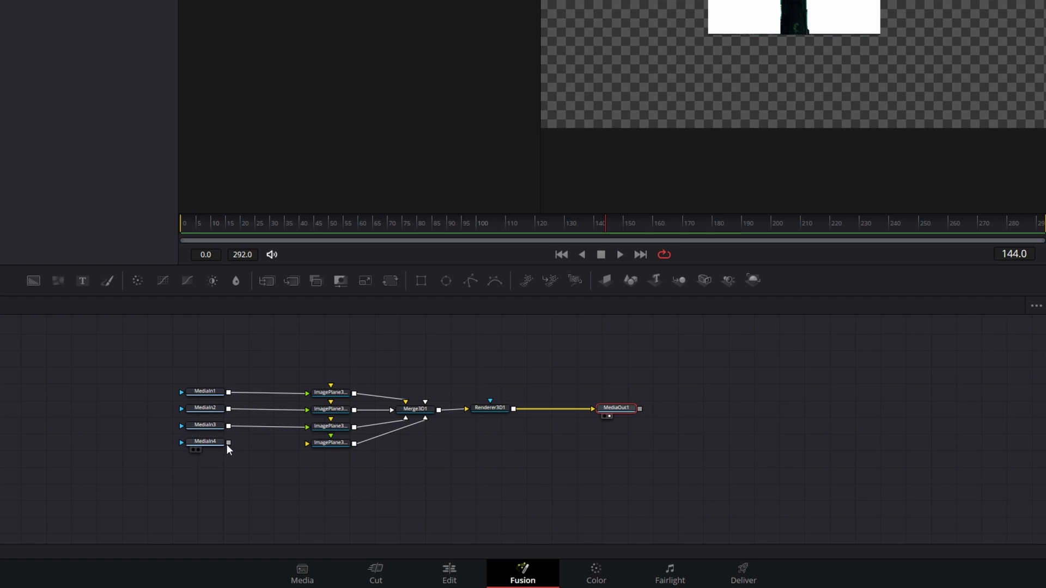
left_click_drag(229, 443, 310, 444)
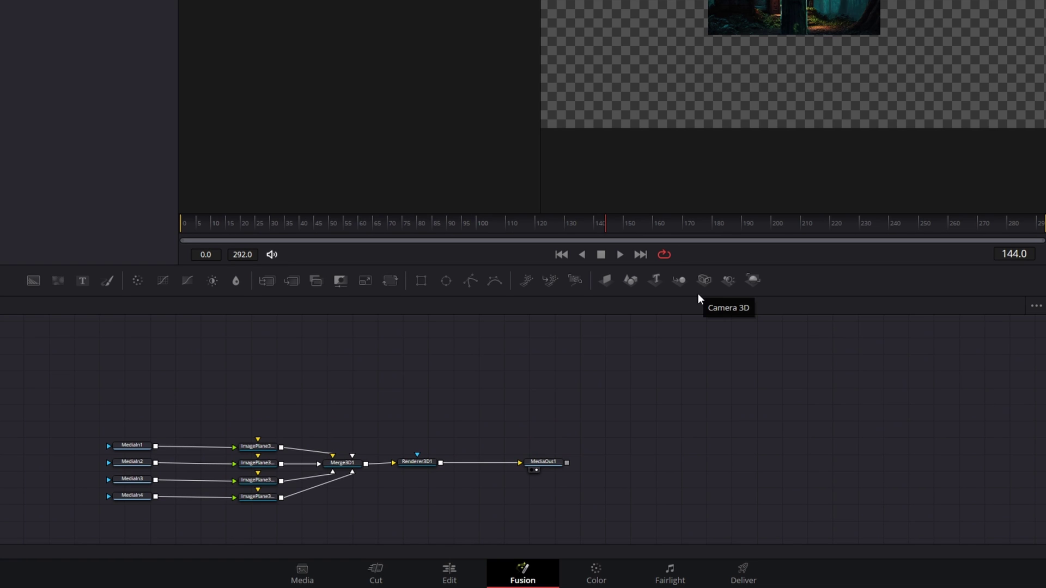
left_click_drag(700, 290, 360, 462)
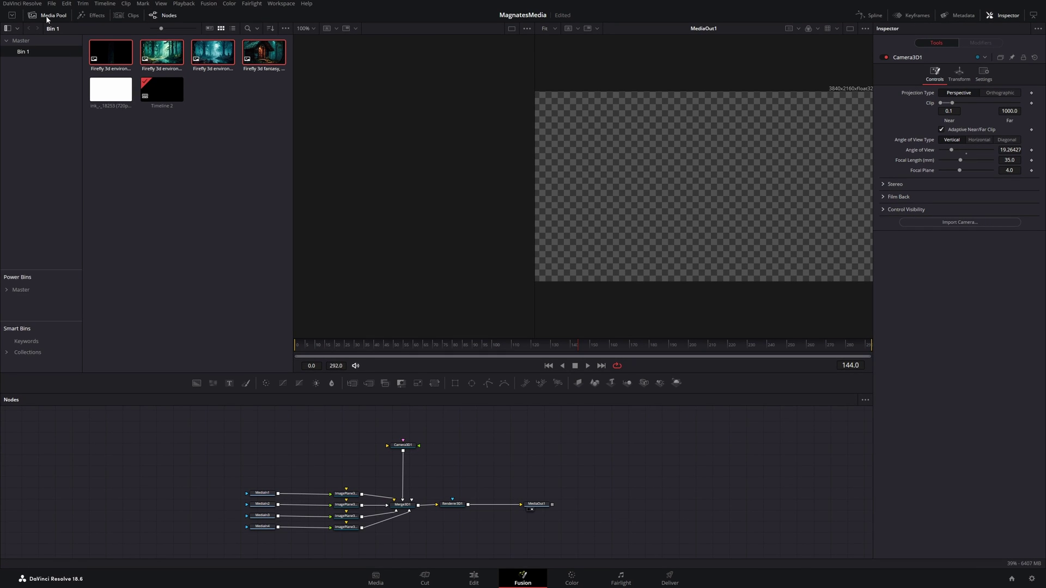
Hide the Media Pool and widen the empty viewer beside the MediaOut1 viewer.
left_click(47, 18)
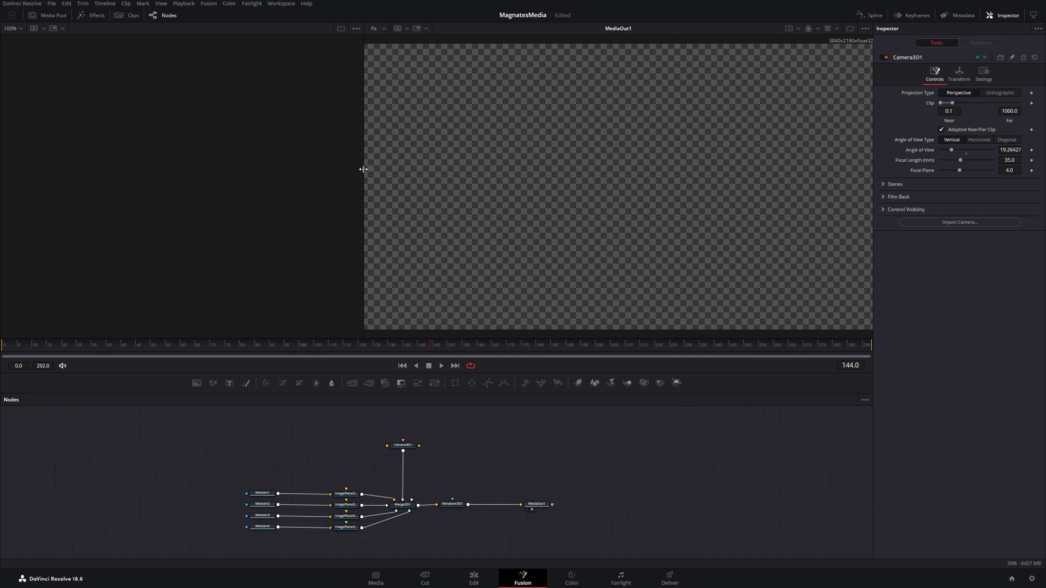
left_click_drag(363, 170, 443, 169)
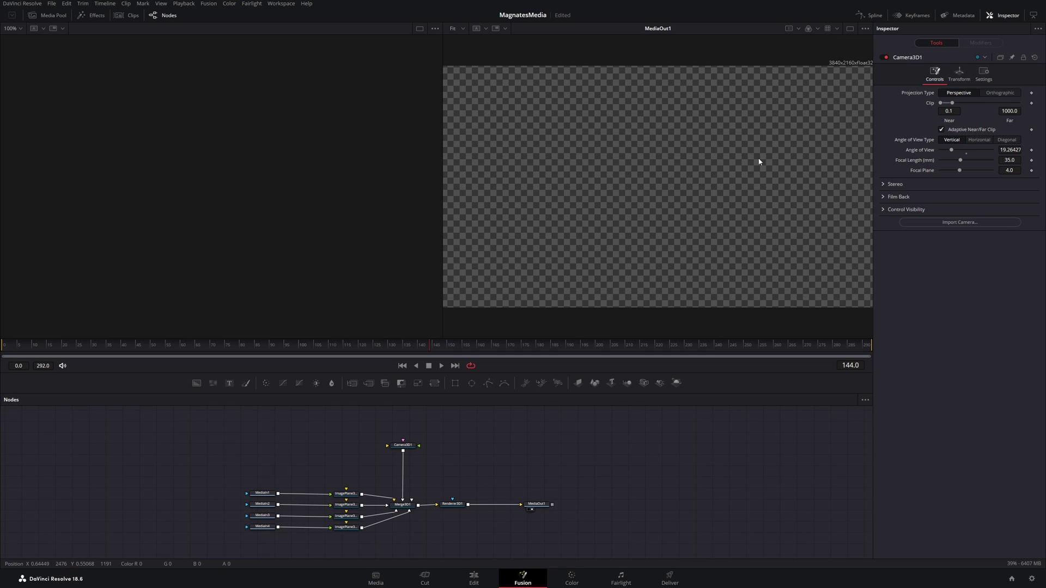
left_click(850, 30)
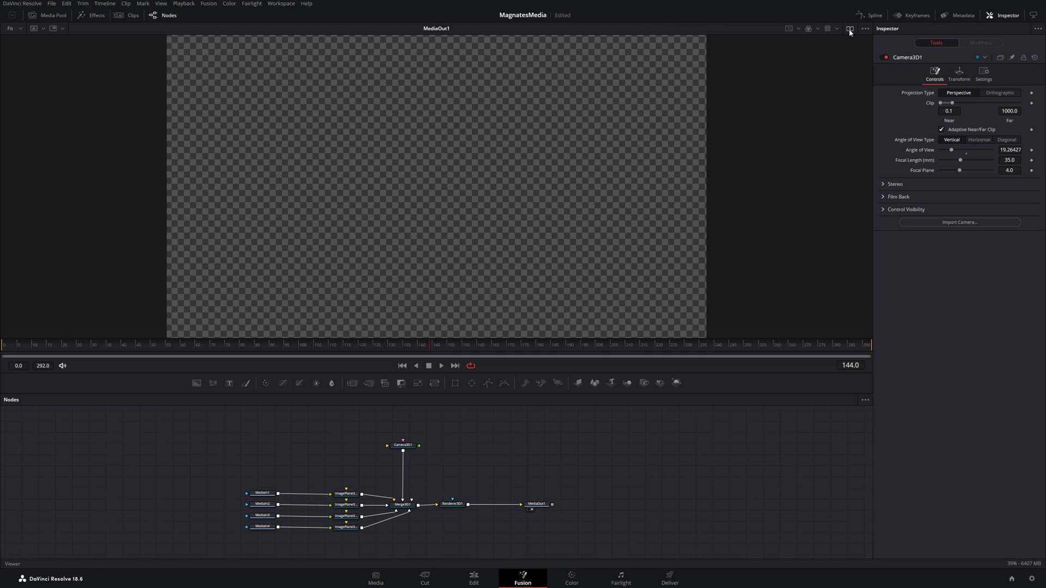
left_click(850, 30)
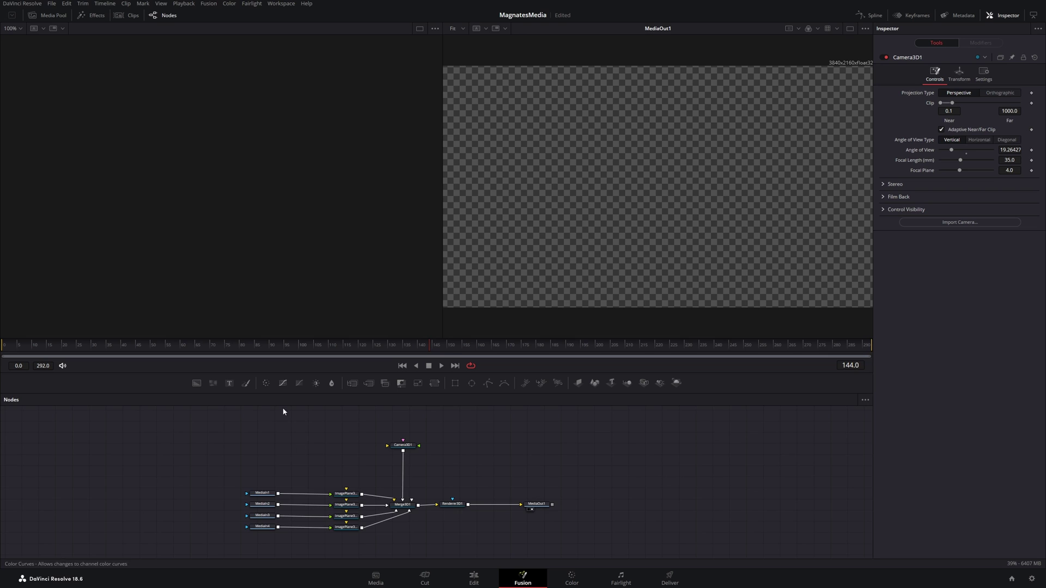
Display the Merge3D1 scene in the empty viewer, with the image planes in perspective view.
left_click_drag(448, 464, 474, 456)
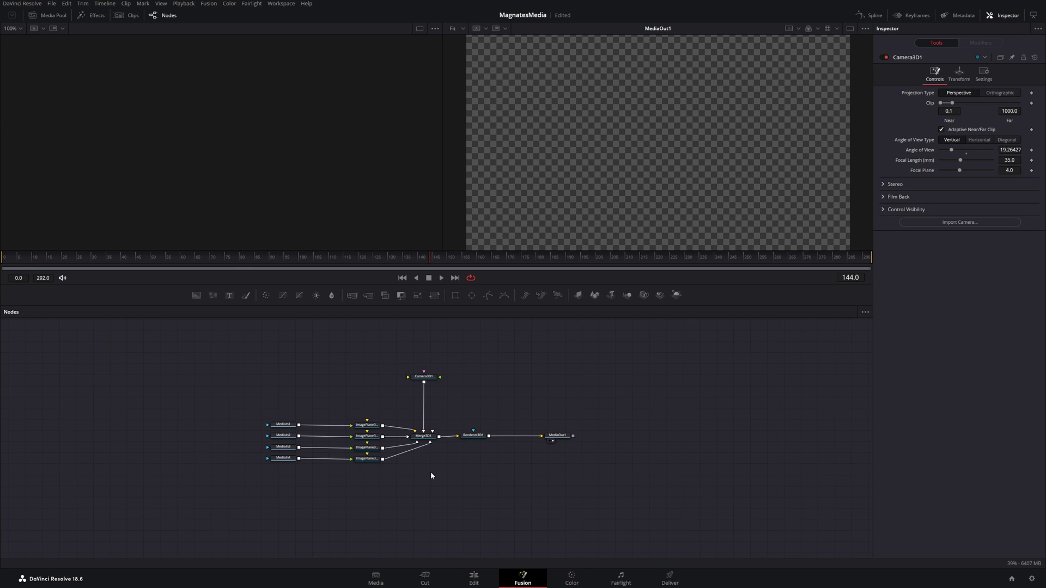
scroll(416, 447, "up", 5)
scroll(413, 445, "up", 2)
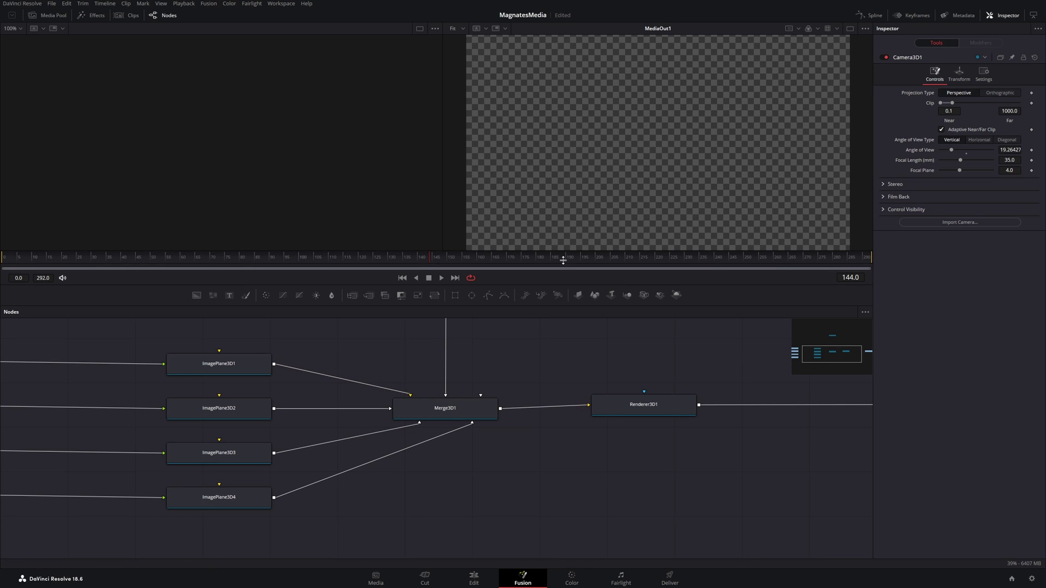
left_click_drag(417, 408, 406, 449)
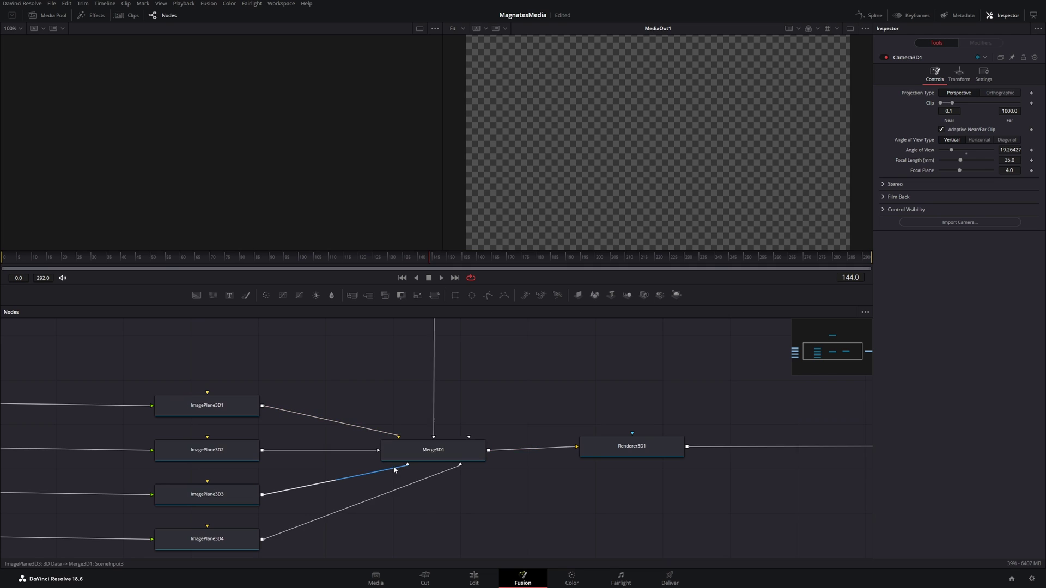
left_click(387, 464)
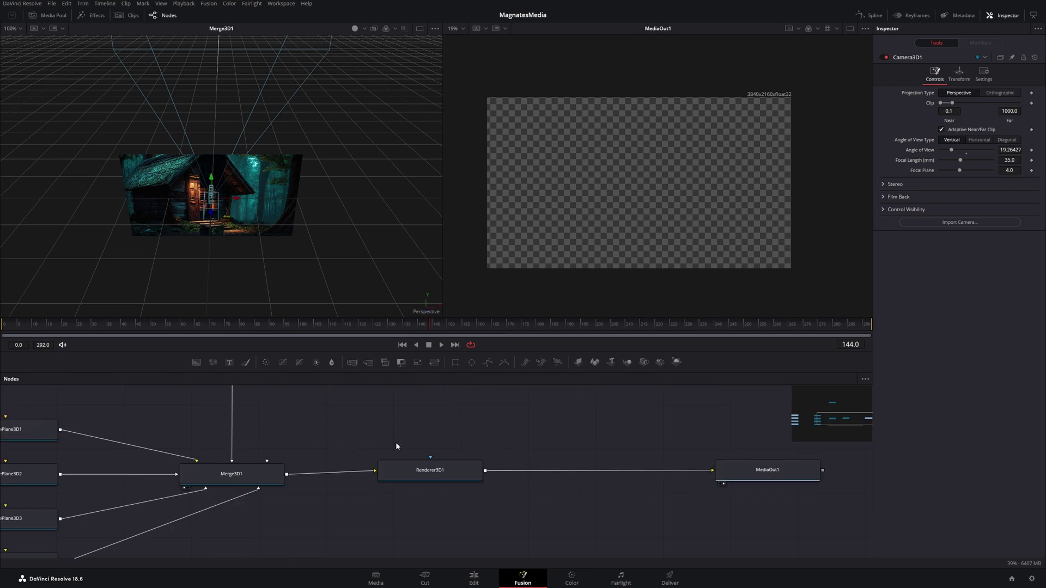
left_click_drag(396, 443, 515, 463)
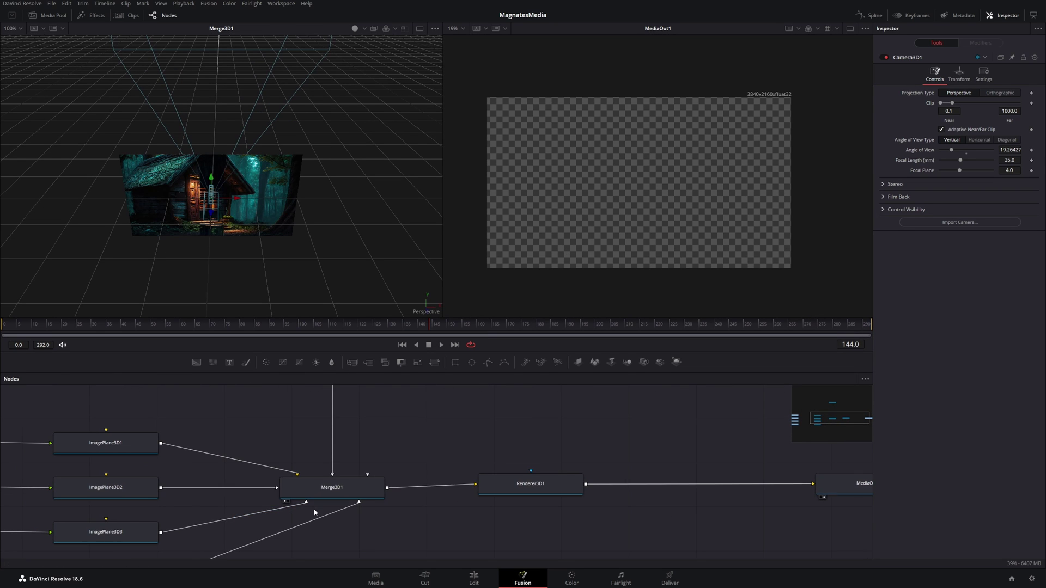
left_click_drag(202, 241, 282, 209)
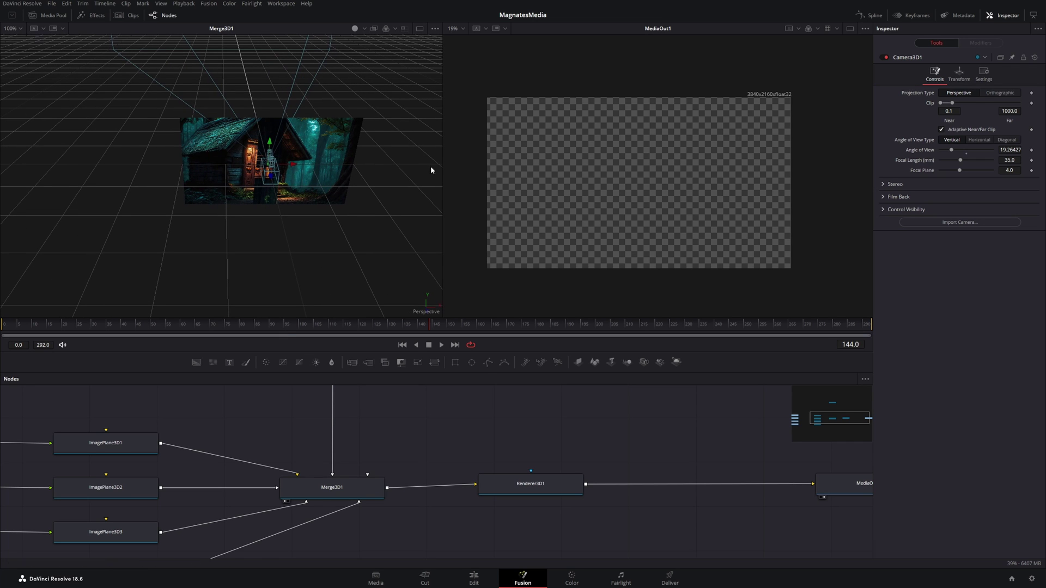
Move Camera3D1 back along its Z axis until the cabin image fills the MediaOut1 frame.
left_click(274, 185)
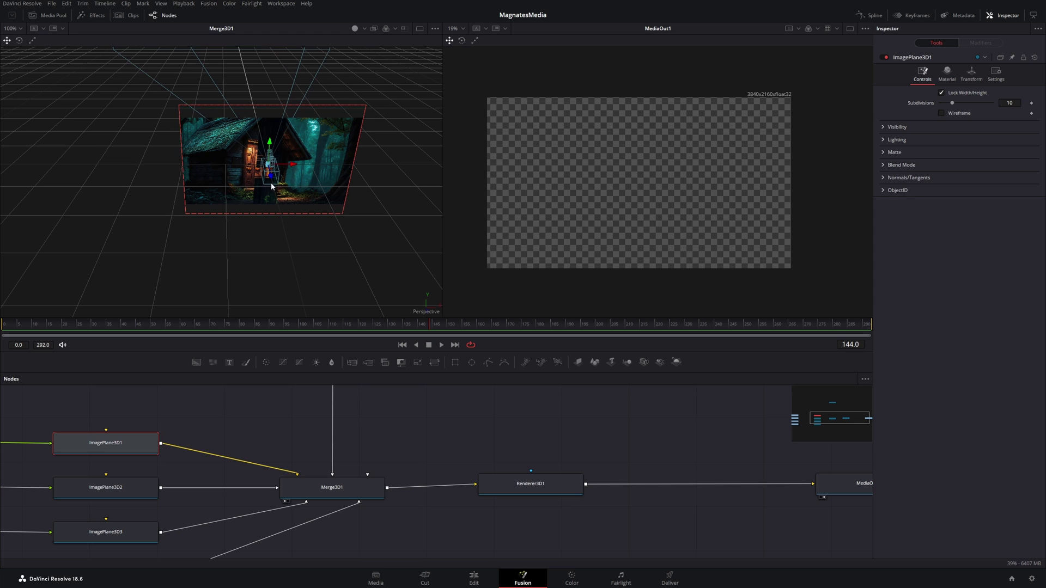
left_click_drag(271, 177, 272, 184)
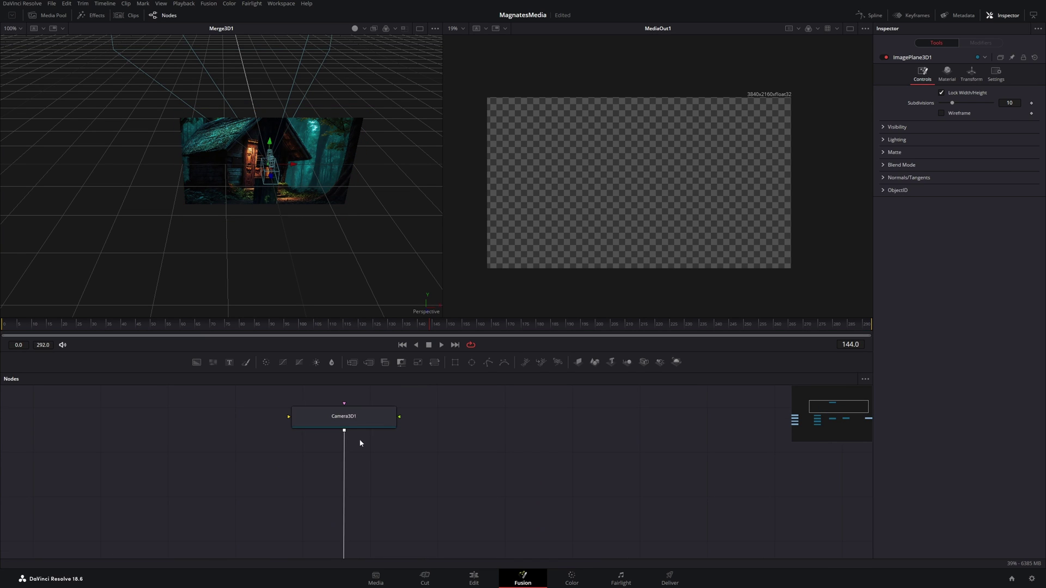
left_click(353, 426)
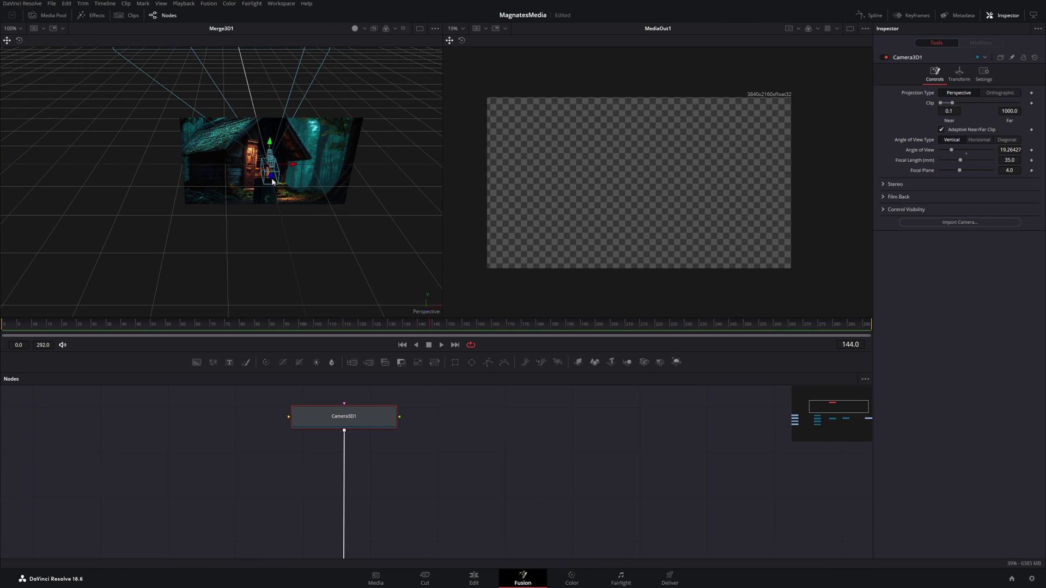
left_click_drag(272, 181, 283, 222)
left_click_drag(308, 258, 271, 187)
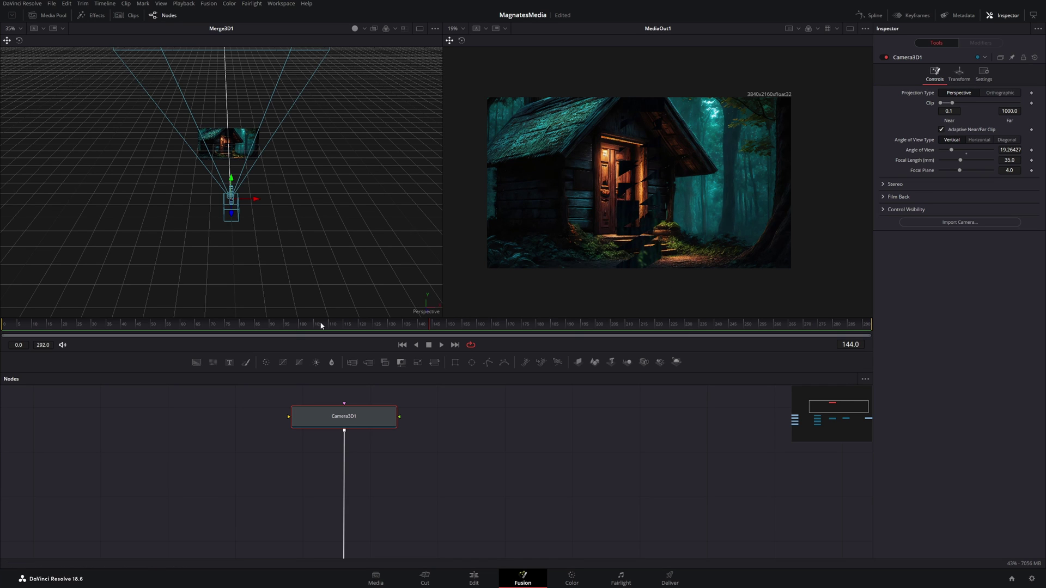
Move the tree trunk layer on ImagePlane3D1 toward the camera and shift it to the left of the cabin door.
scroll(388, 468, "down", 5)
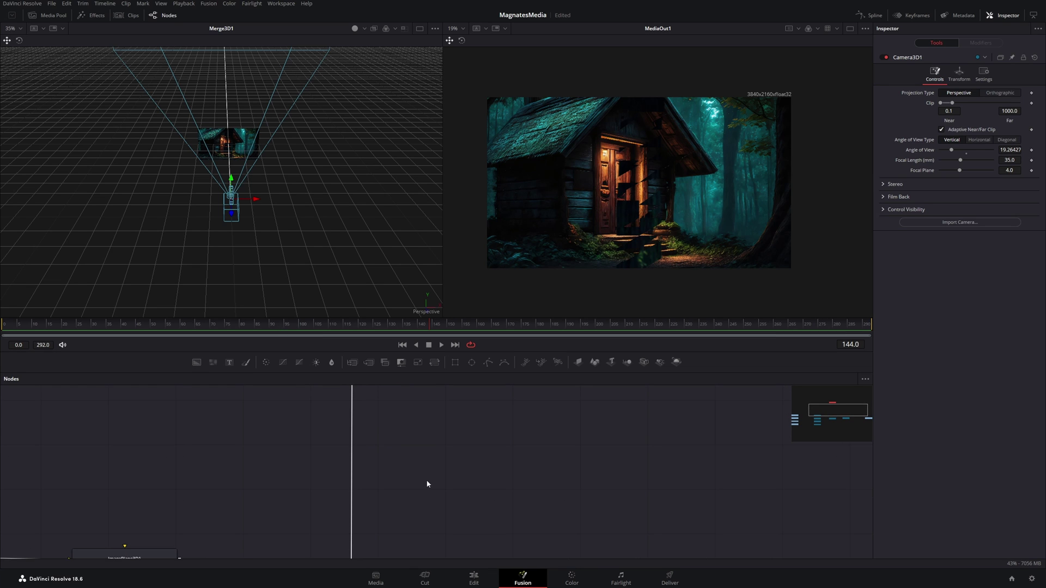
left_click_drag(426, 475, 463, 453)
scroll(417, 468, "down", 5)
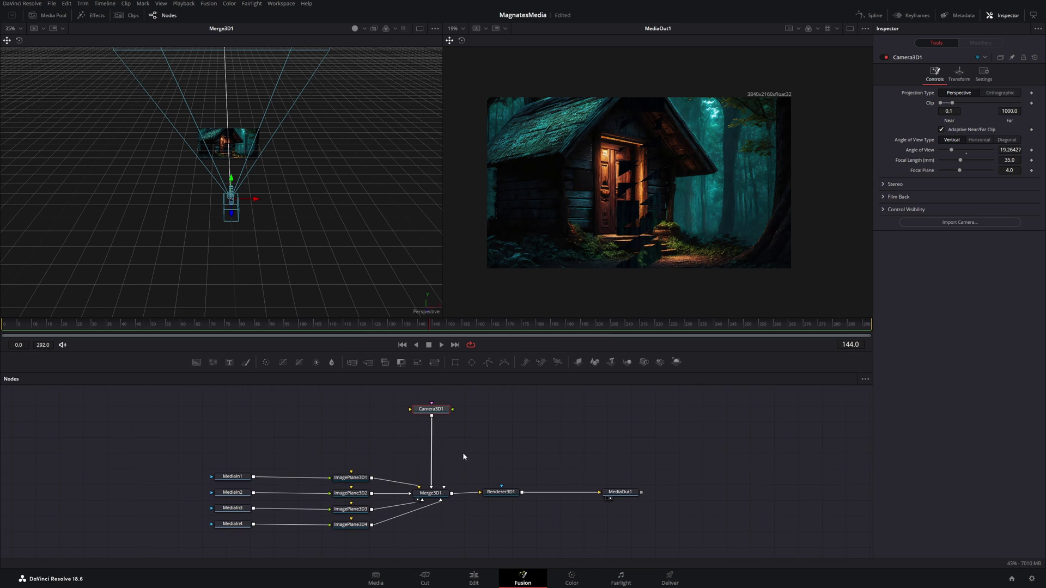
left_click(350, 478)
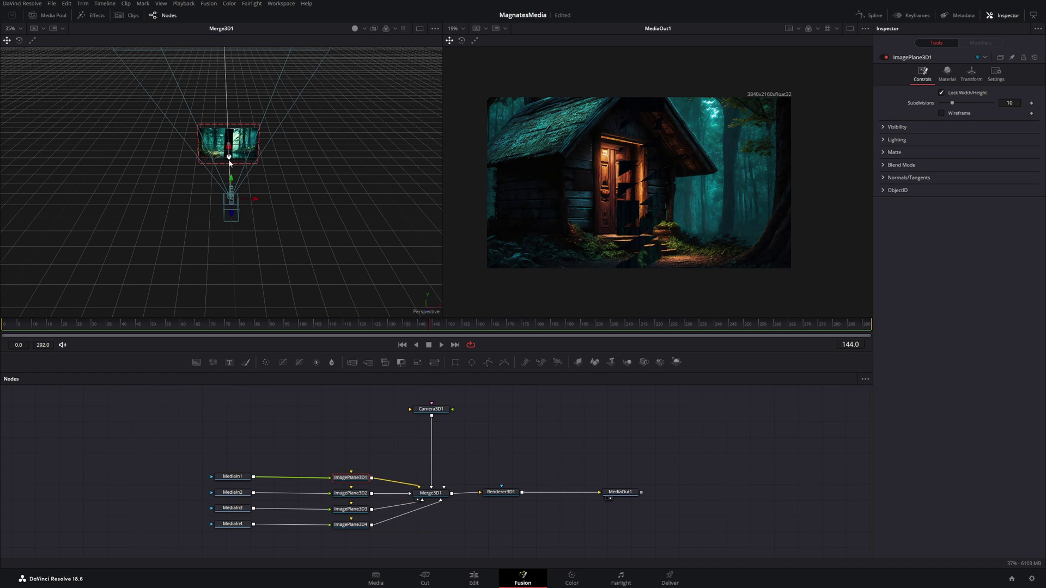
left_click_drag(230, 162, 229, 175)
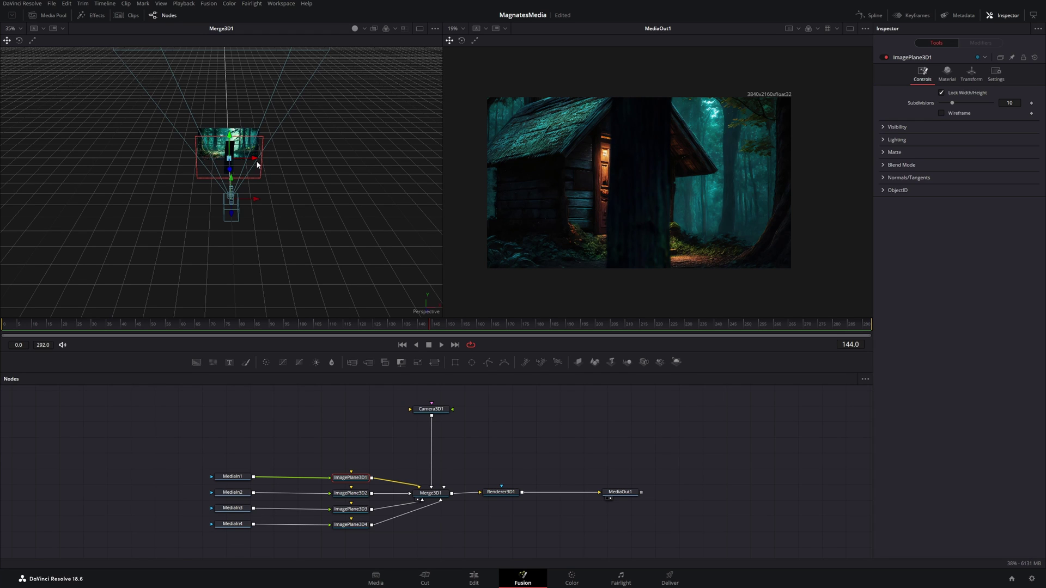
left_click_drag(258, 165, 243, 160)
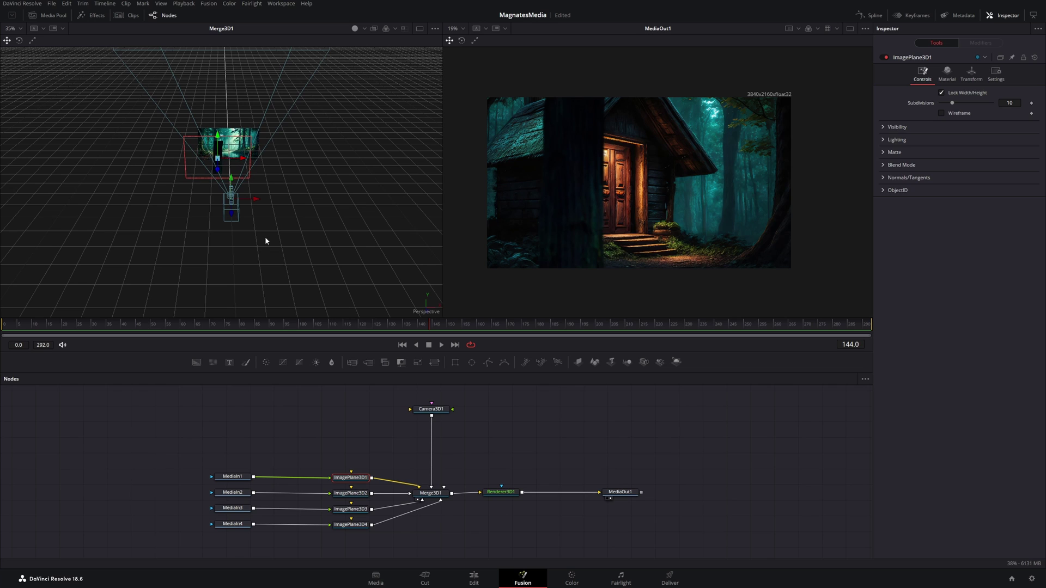
Preview the MediaIn4 cabin image, return to the MediaOut1 view, and move ImagePlane3D4 right along X until it stands beside the other planes.
left_click(230, 524)
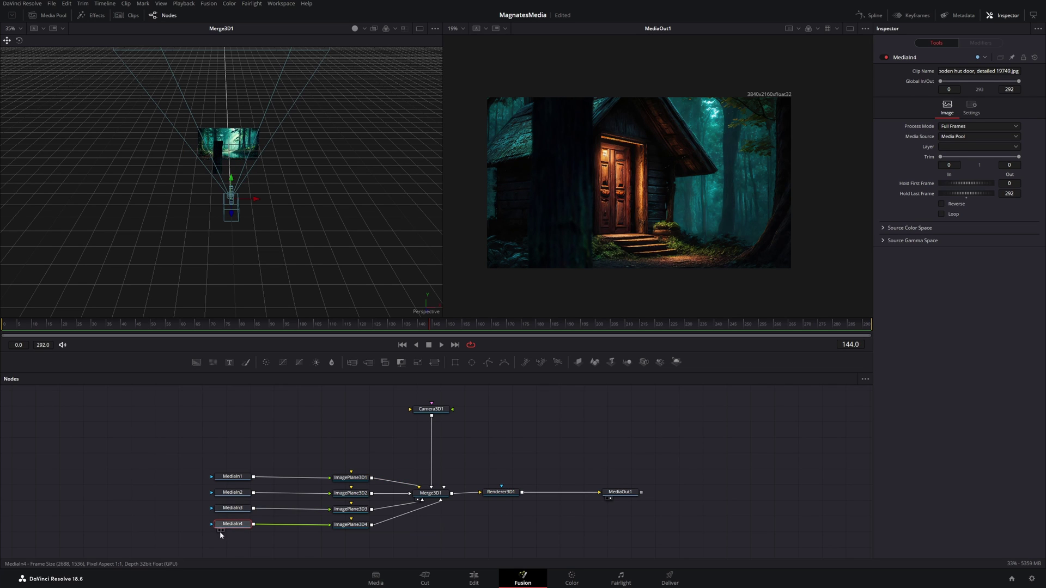
left_click(222, 530)
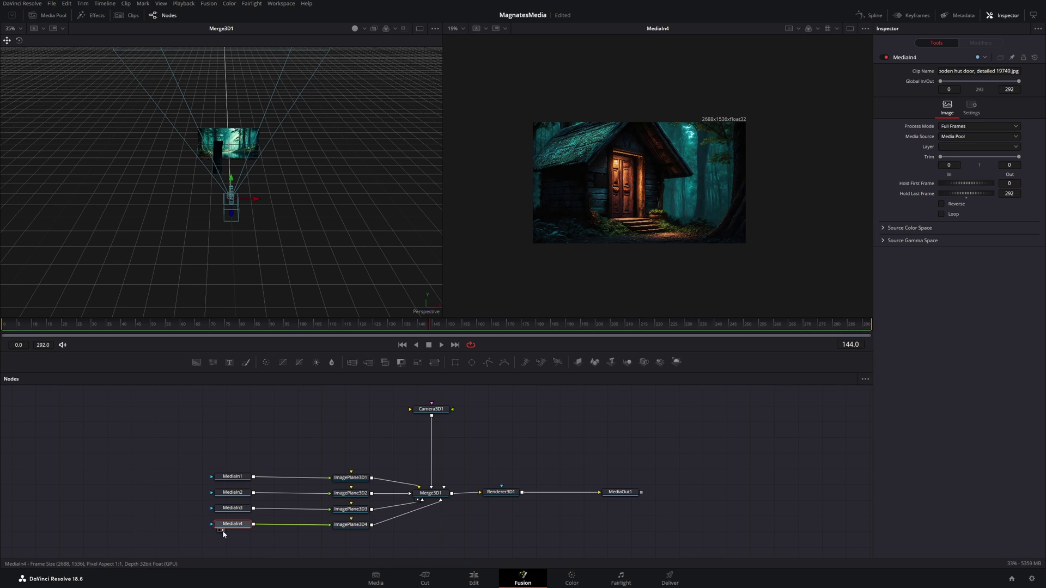
left_click(223, 532)
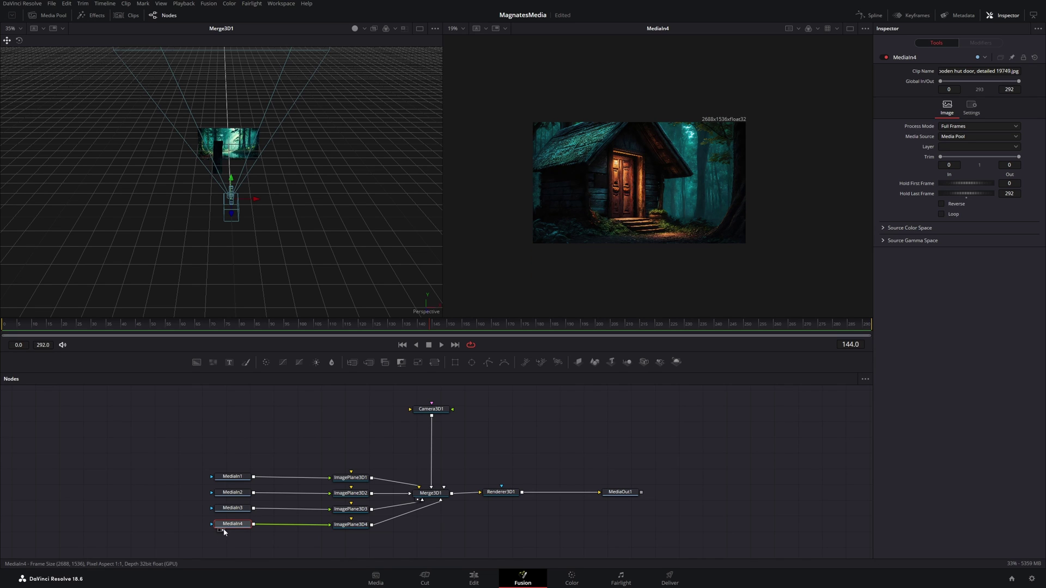
left_click(338, 527)
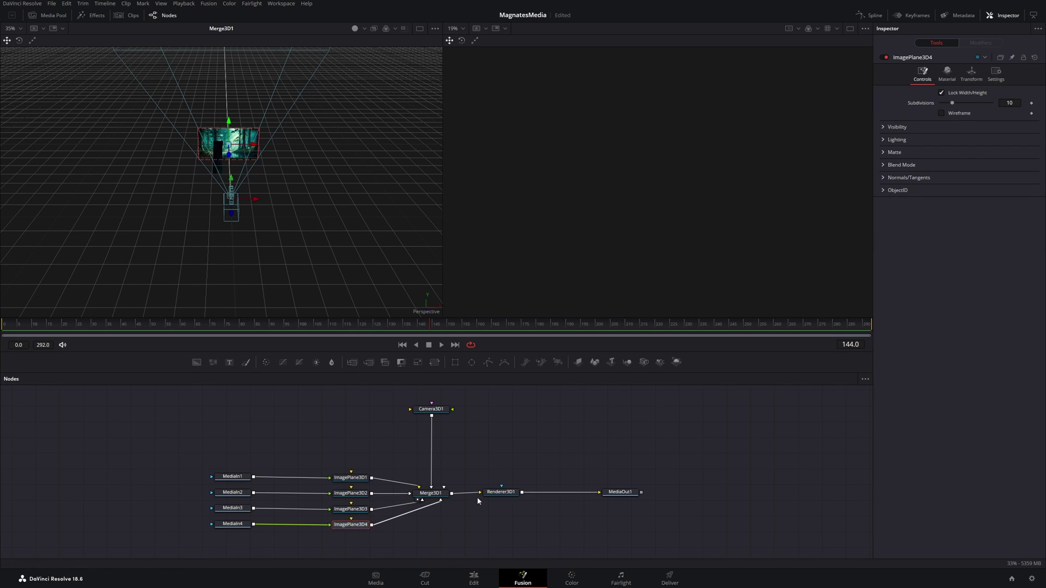
left_click(610, 499)
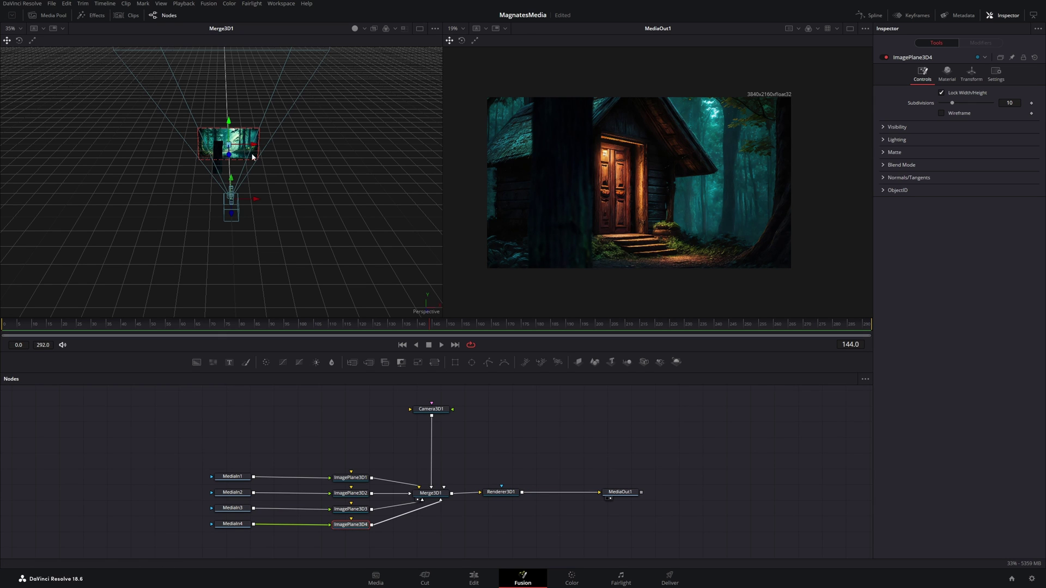
left_click_drag(254, 145, 324, 145)
Preview MediaIn3 and MediaIn2, detach the daylight forest's ImagePlane3D2 from Merge3D1, set its node pair aside, and display MediaOut1 again.
left_click(223, 514)
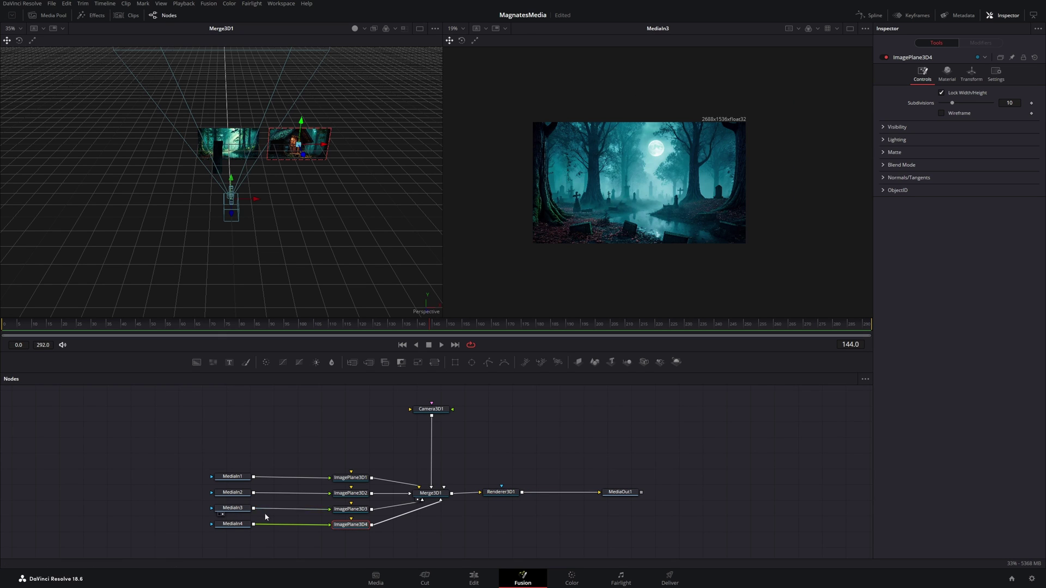
left_click(221, 515)
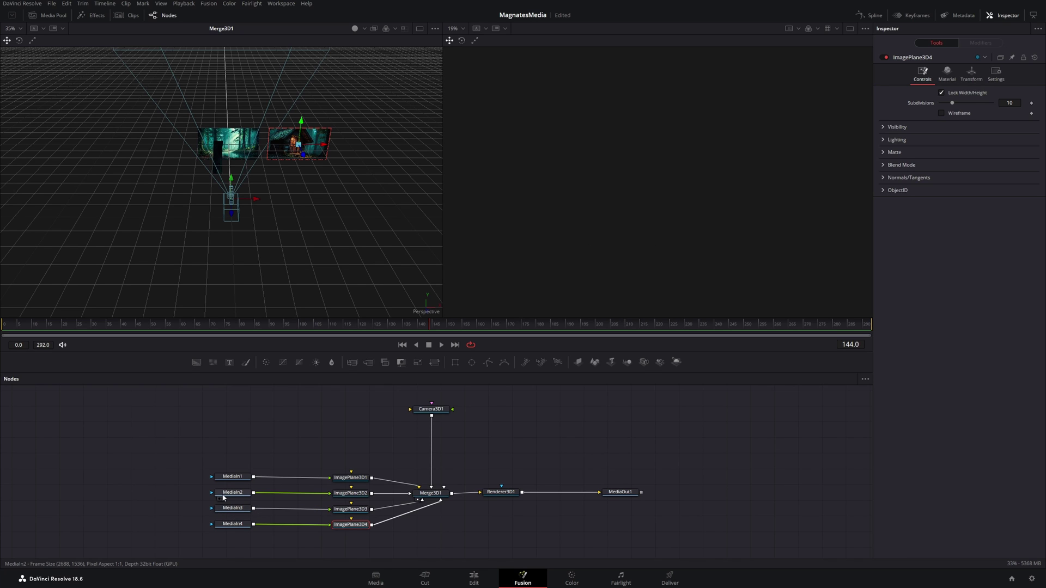
left_click(223, 500)
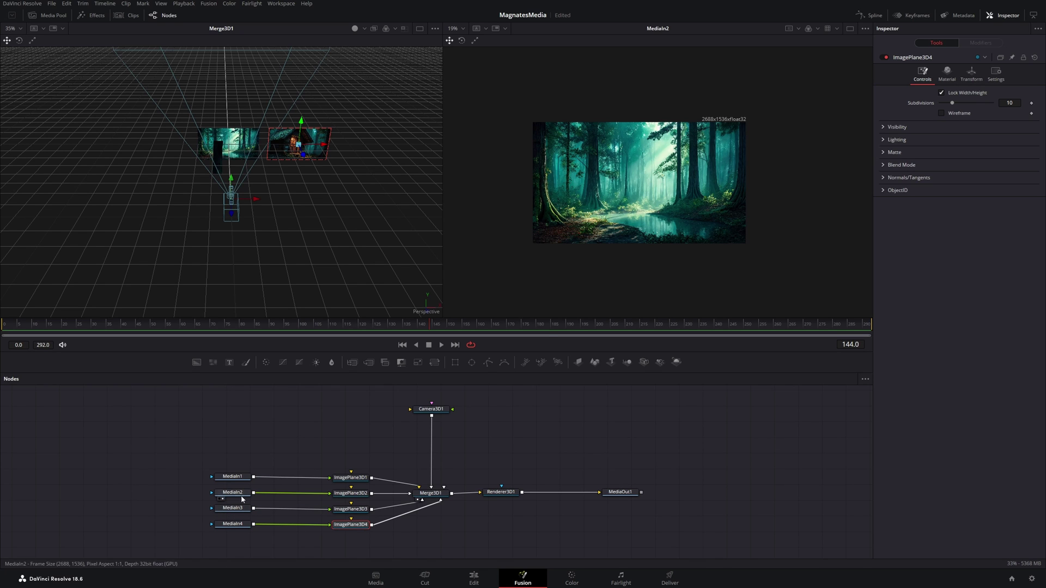
mouse_move(402, 494)
left_mouse_down()
mouse_move(392, 498)
mouse_move(410, 493)
left_mouse_up()
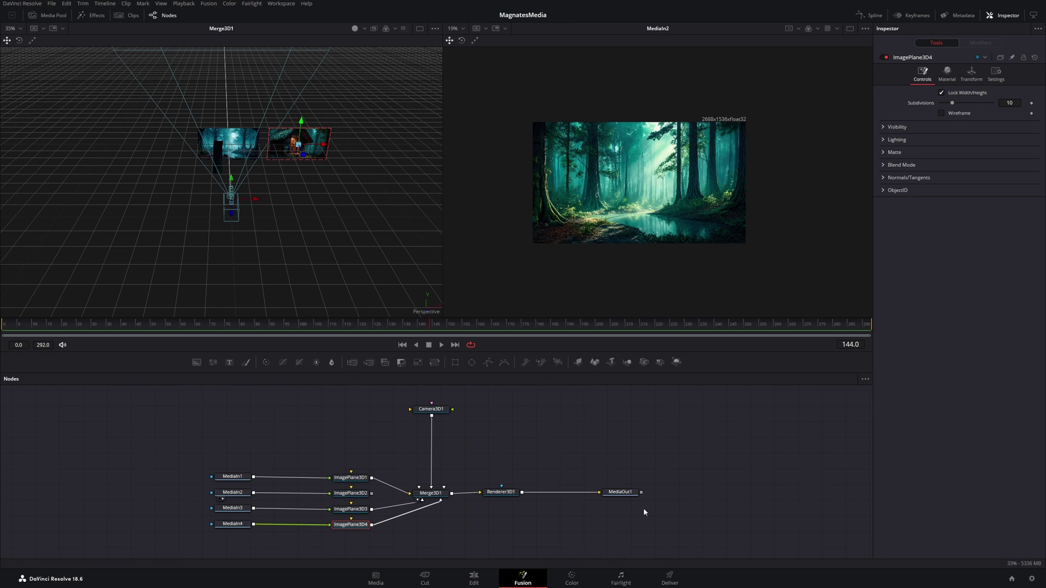
left_click(609, 499)
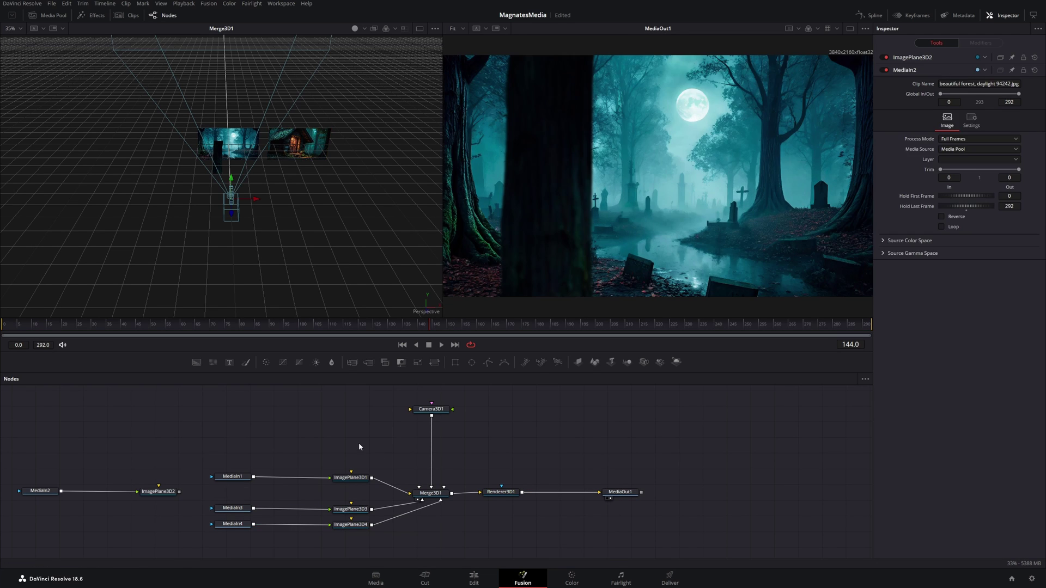
Duplicate the MediaIn1 and ImagePlane3D1 tree trunk nodes and connect the copied image plane to Merge3D1.
left_click_drag(368, 457, 211, 492)
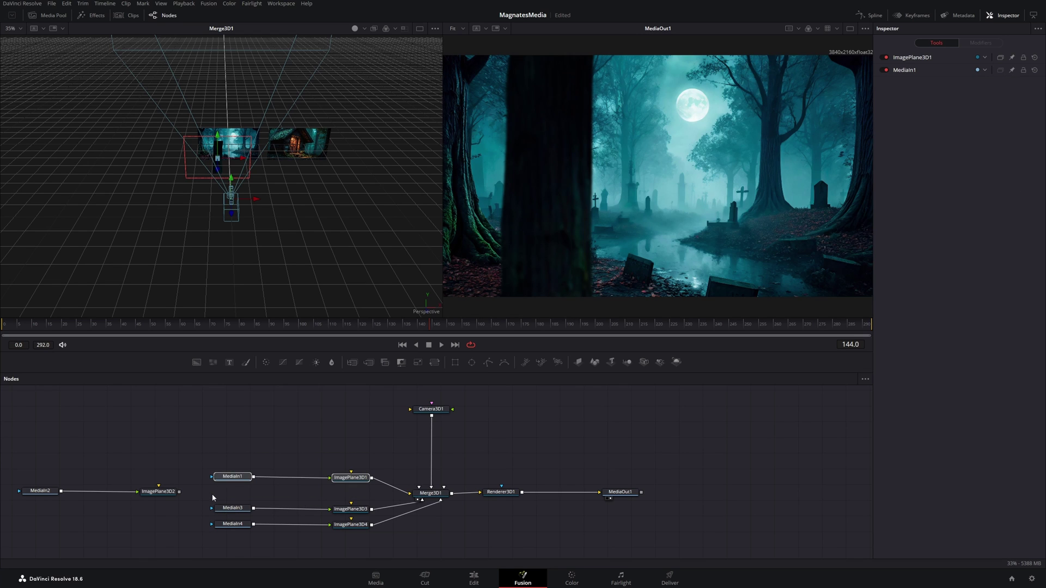
left_click(244, 452)
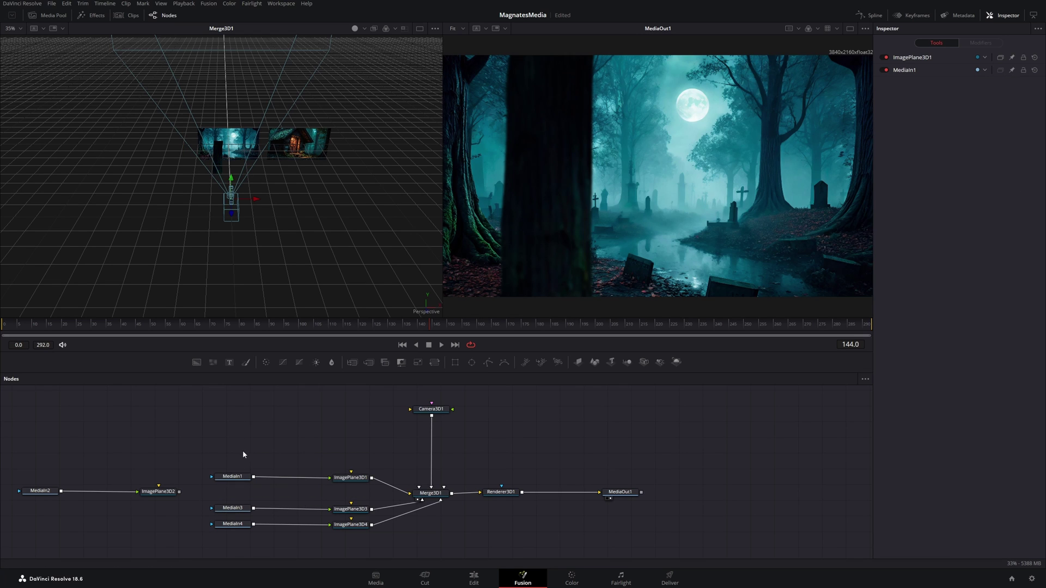
key("ctrl+v")
left_click_drag(240, 447, 430, 492)
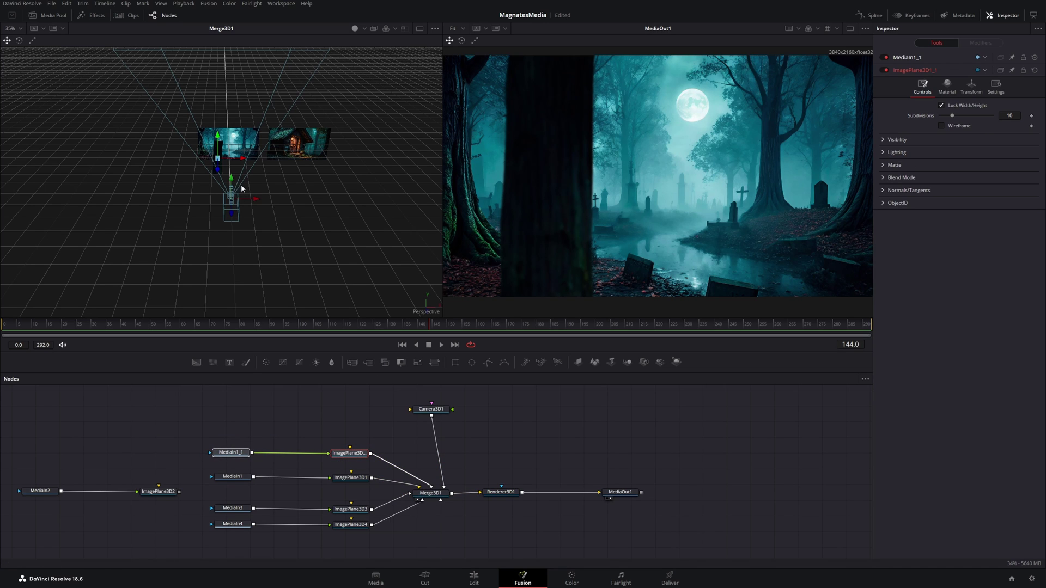
Scale the copied trunk plane to 1.5 and place it closer to the camera at the frame's right edge, about X 0.29, Z 0.90.
left_click_drag(243, 158, 272, 173)
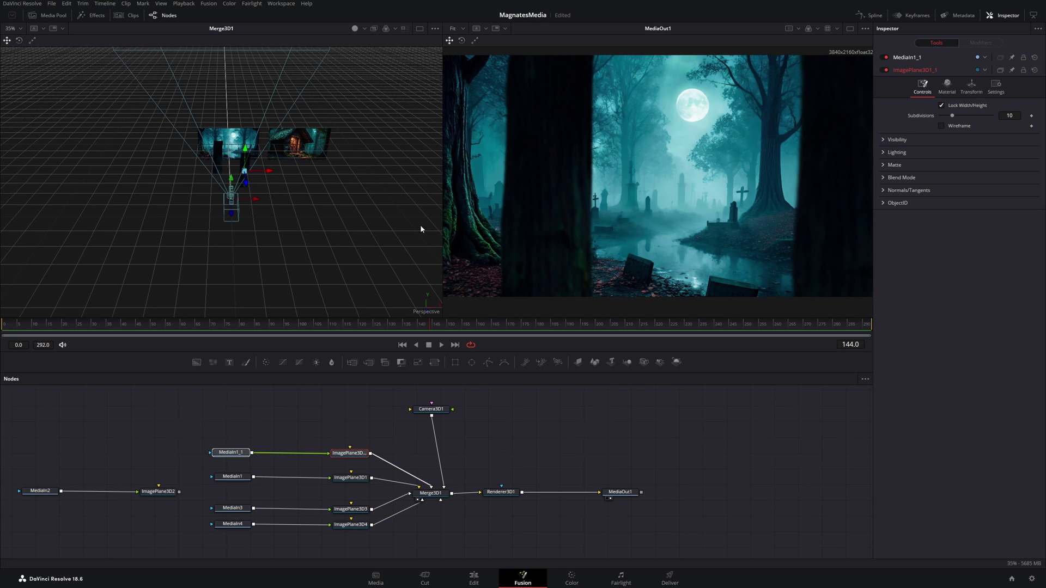
left_click(972, 87)
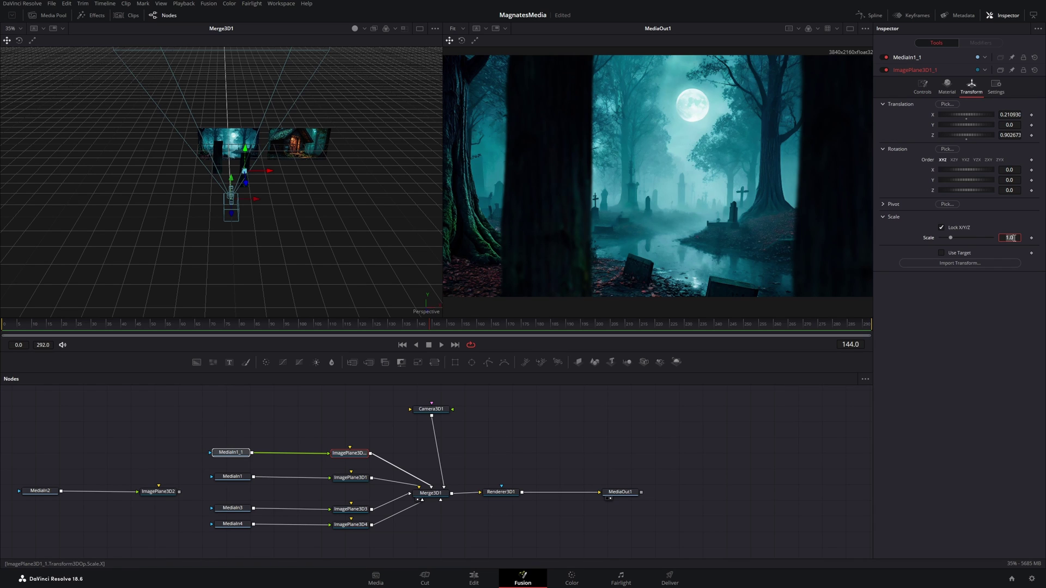
type("1.5")
key("Return")
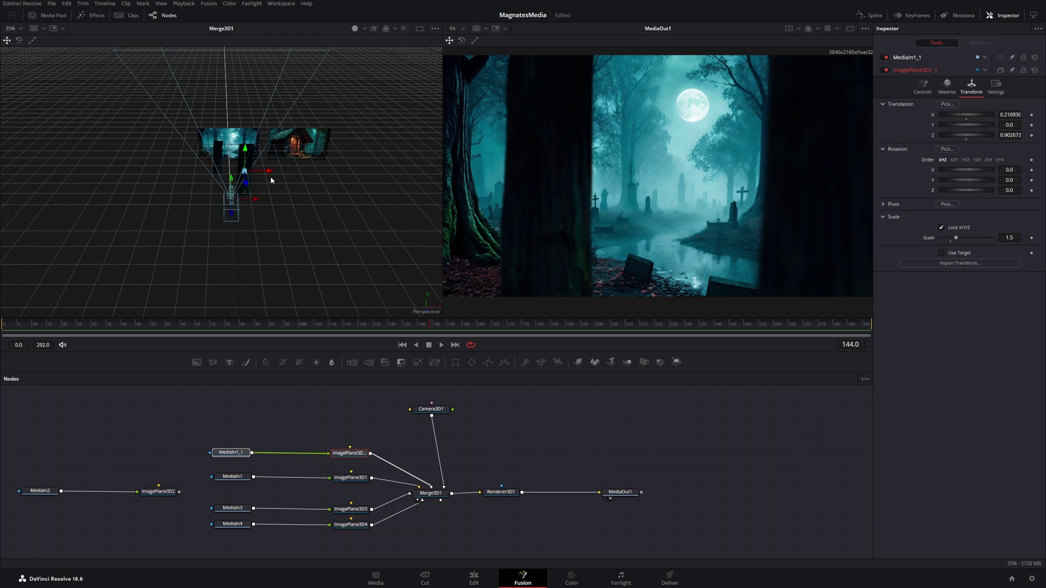
left_click_drag(269, 173, 275, 182)
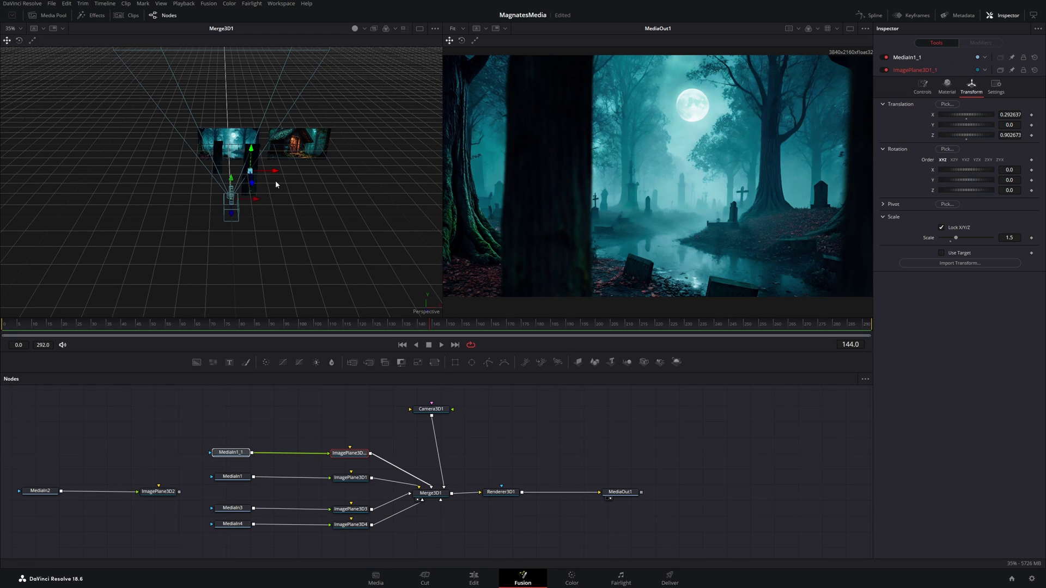
scroll(625, 230, "up", 3)
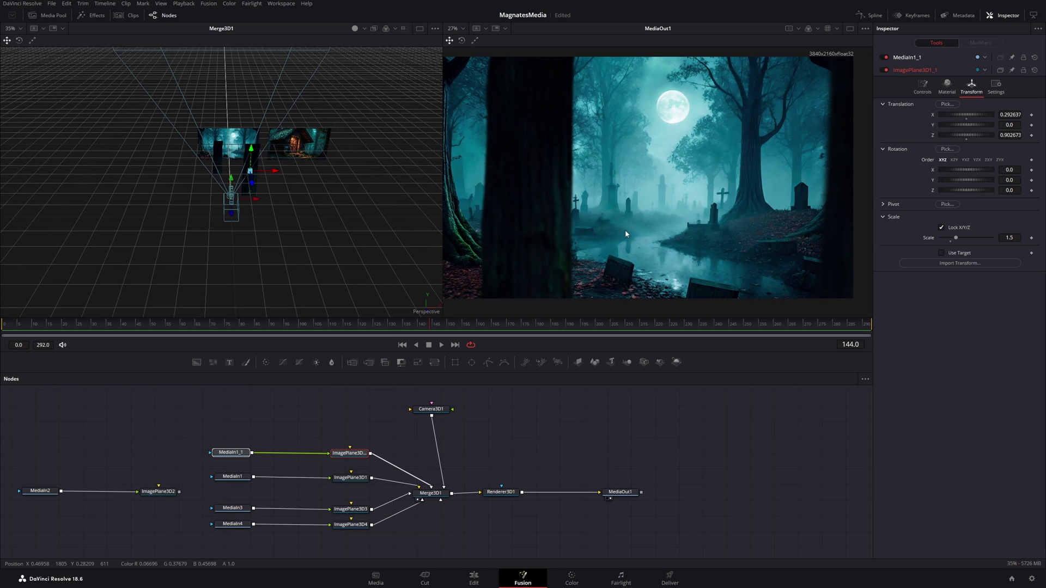
left_click_drag(619, 227, 614, 226)
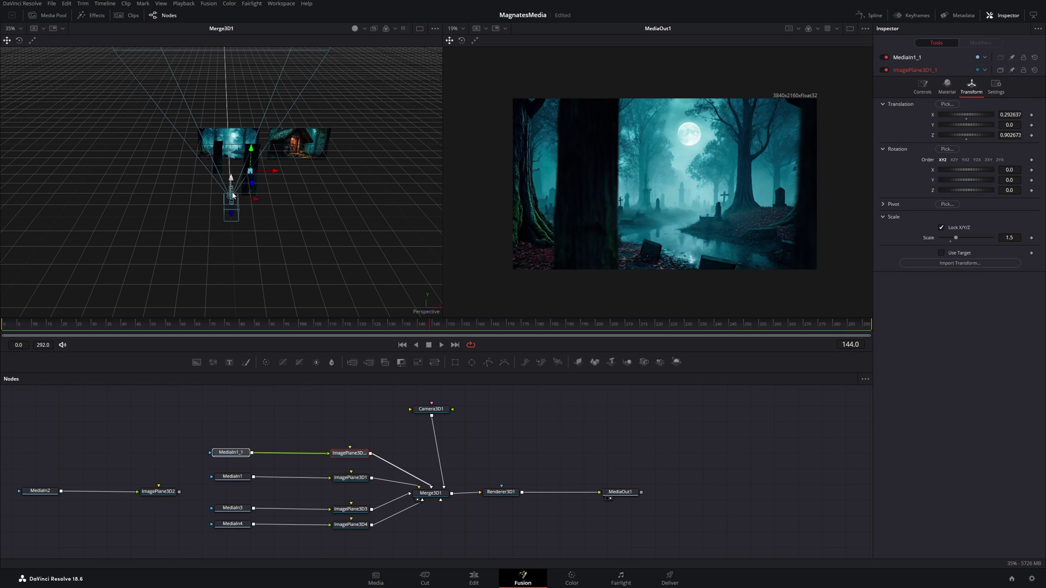
Check the rendered composition on the Edit page timeline and return to the Fusion page.
left_click(500, 492)
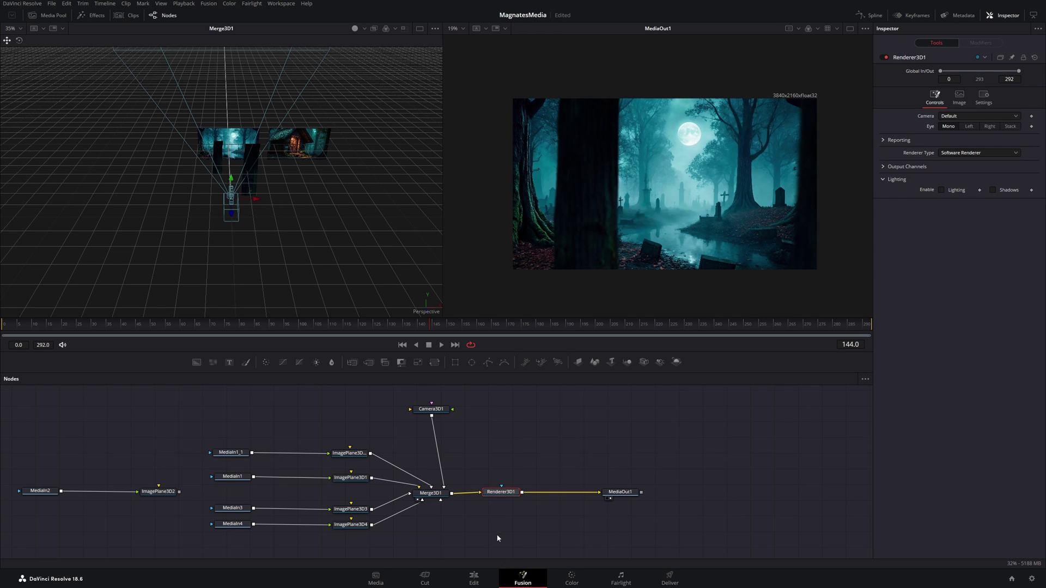
left_click(474, 579)
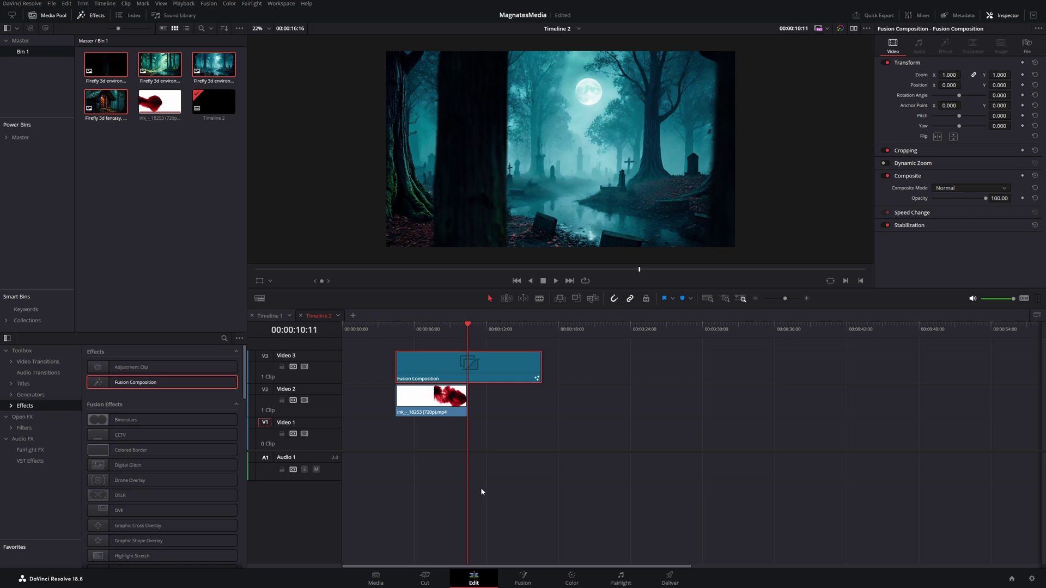
key("shift+5")
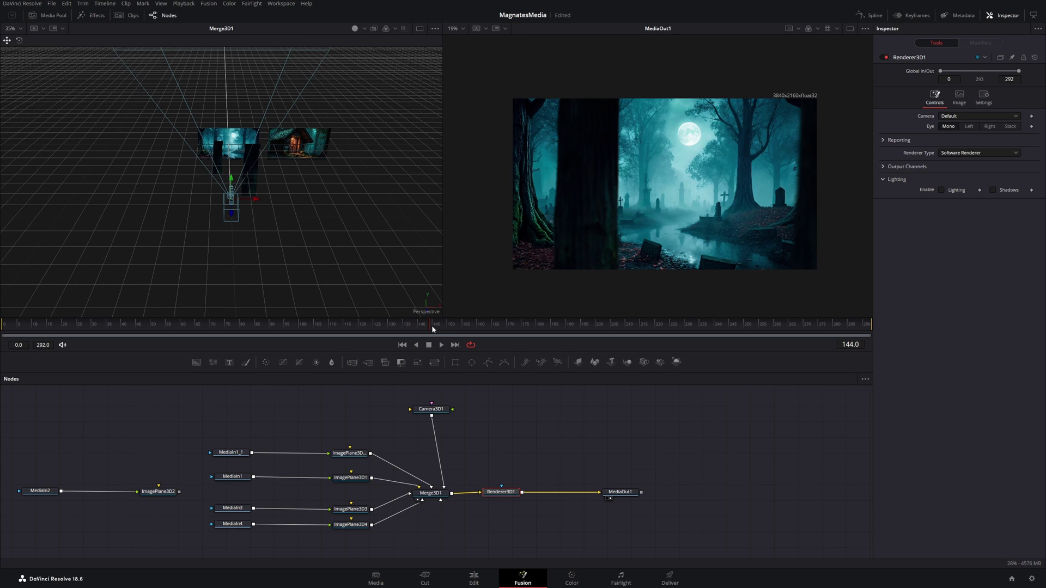
Keyframe Camera3D1's X translation at frame 160, and move the camera right to about X 0.64 at frame 185.
left_click_drag(434, 327, 479, 325)
left_click(424, 409)
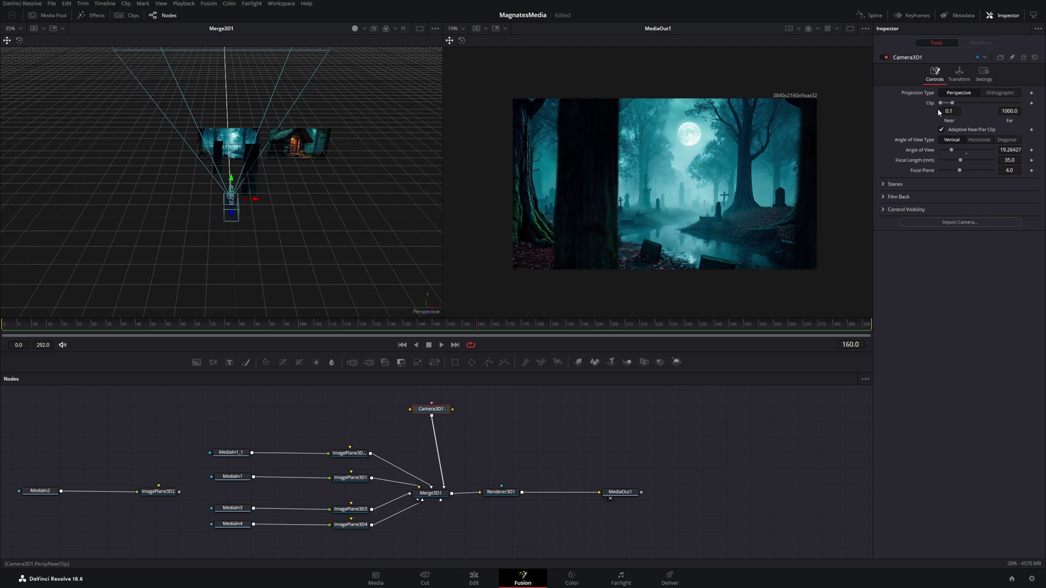
left_click(960, 74)
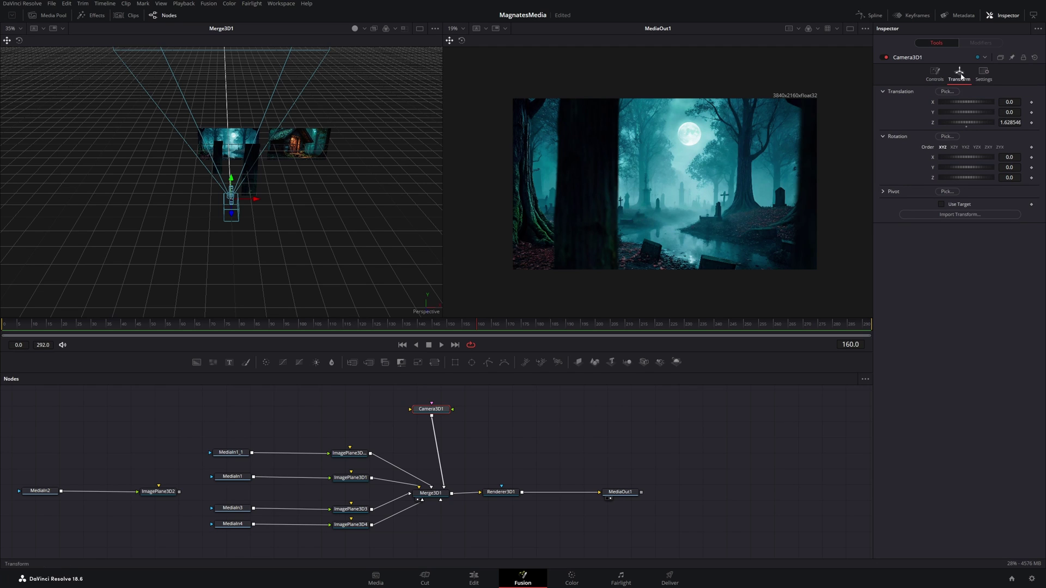
left_click(1032, 103)
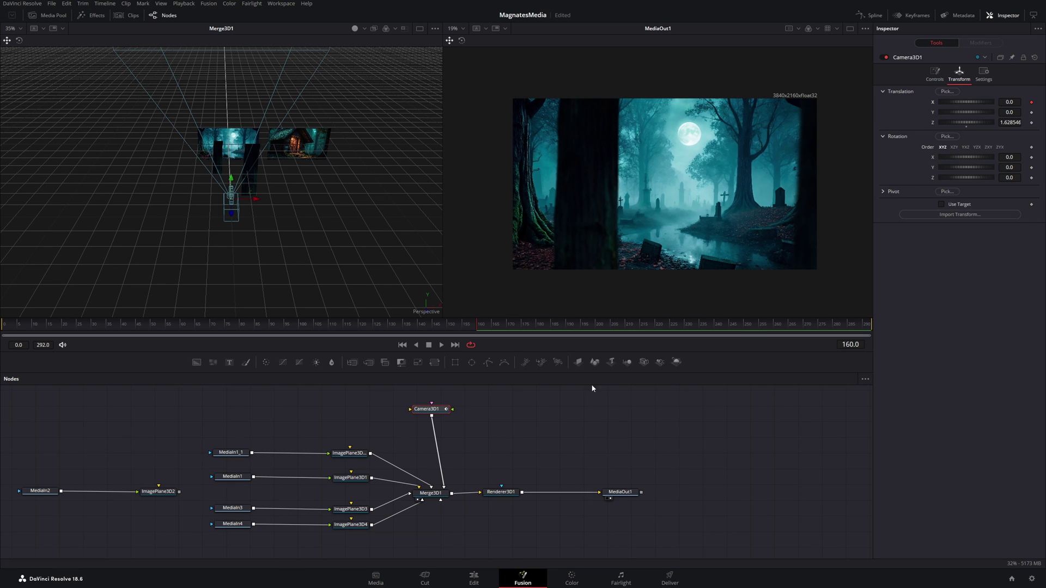
left_click_drag(495, 327, 540, 327)
left_click_drag(254, 200, 304, 200)
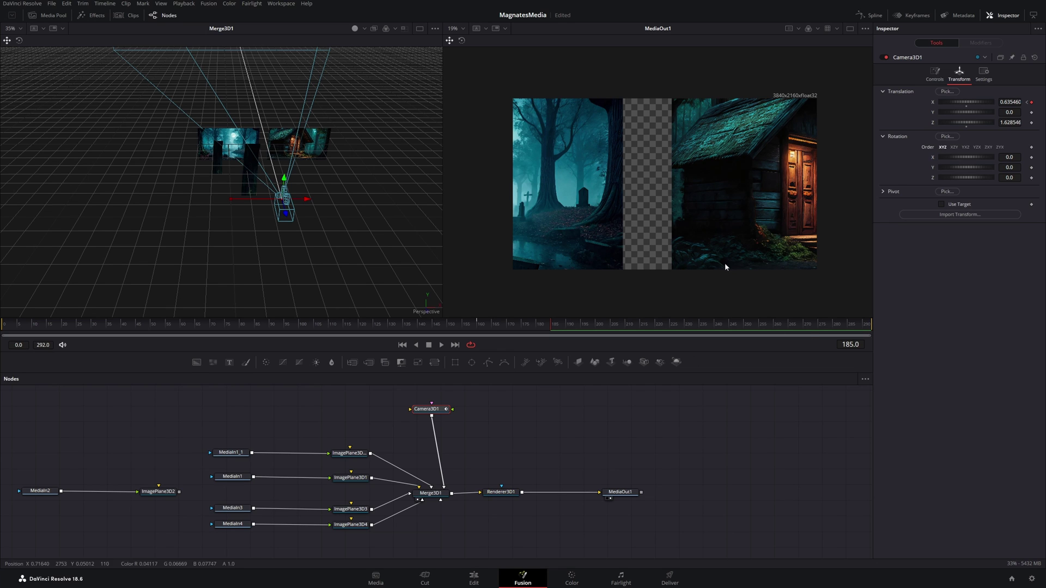
Bring the cabin's ImagePlane3D4 toward the camera, shift it left to about X 0.64, and scale it to about 0.75 to fill the frame.
left_click(313, 154)
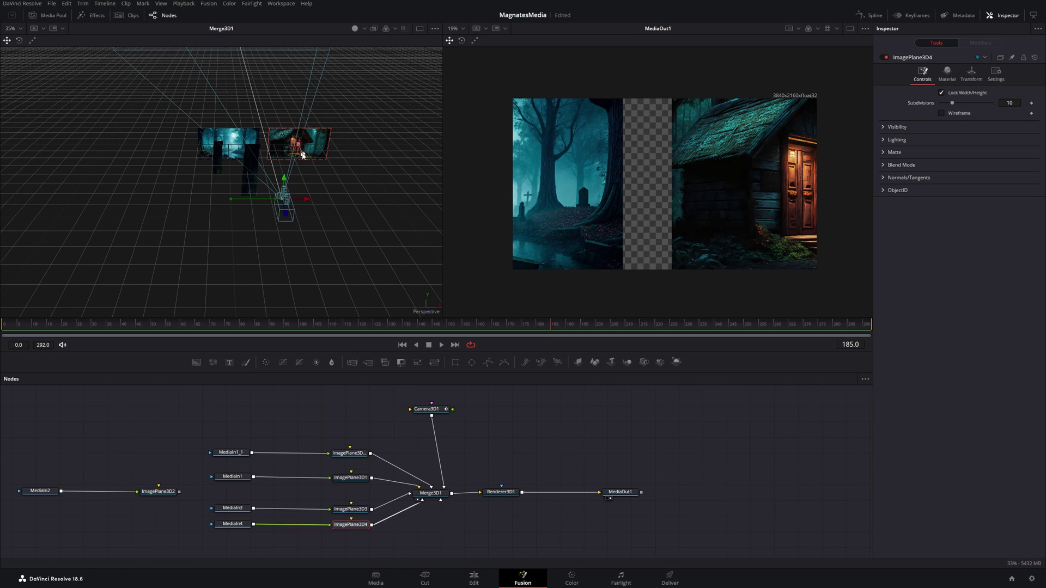
left_click_drag(303, 160, 309, 170)
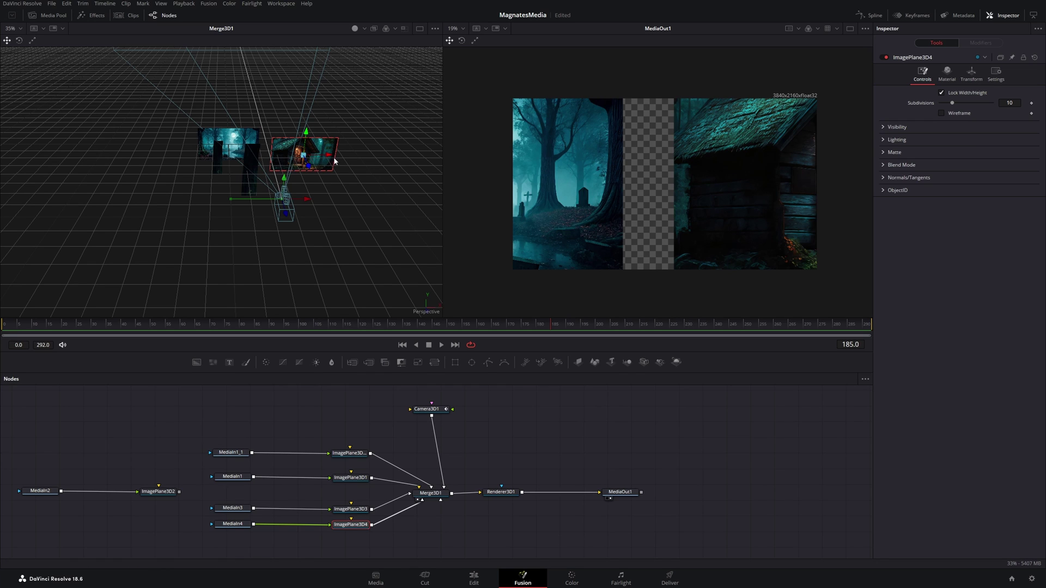
left_click_drag(331, 159, 297, 156)
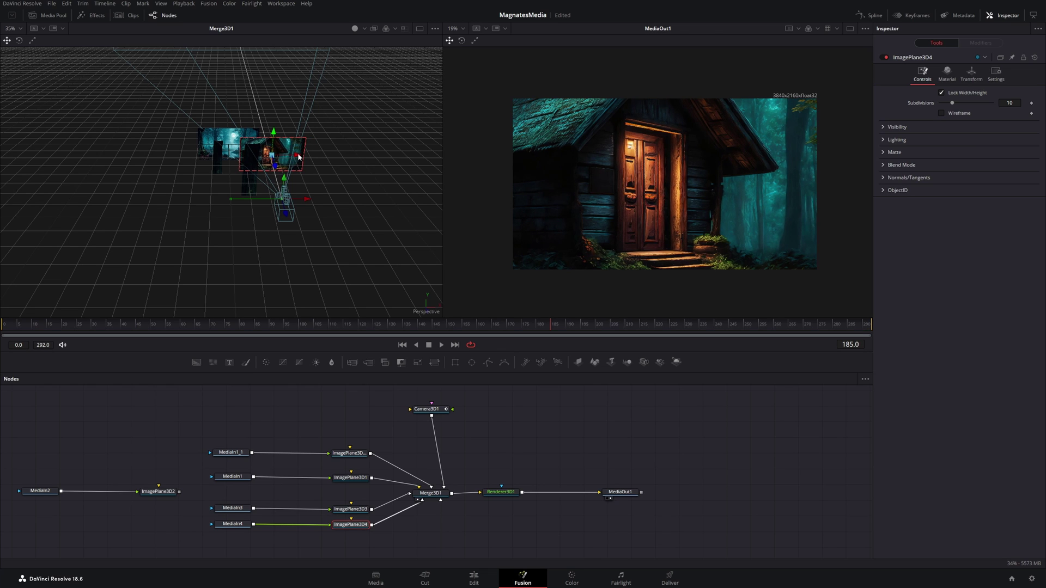
left_click(970, 74)
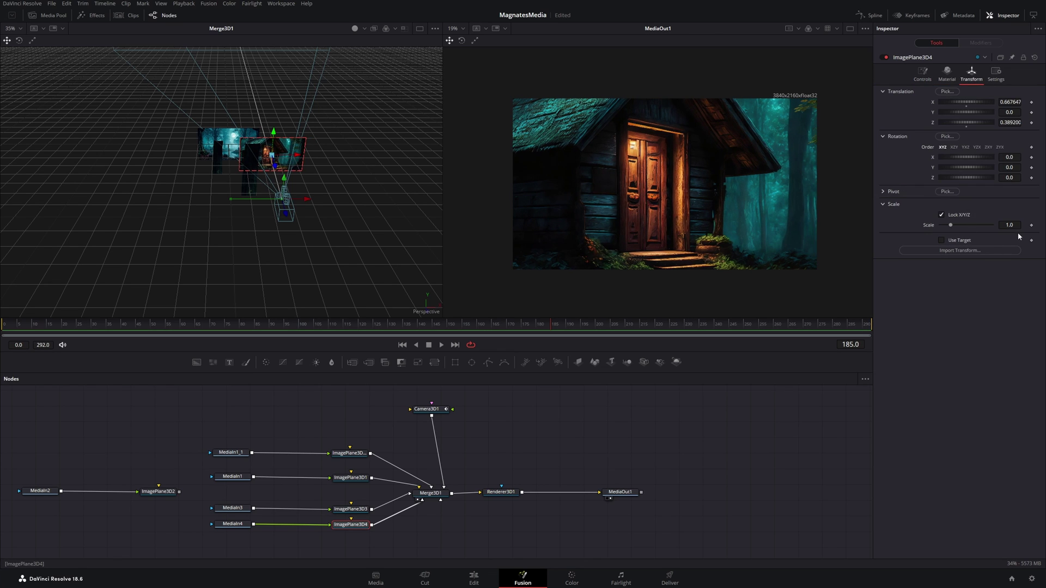
left_click_drag(1012, 226, 996, 225)
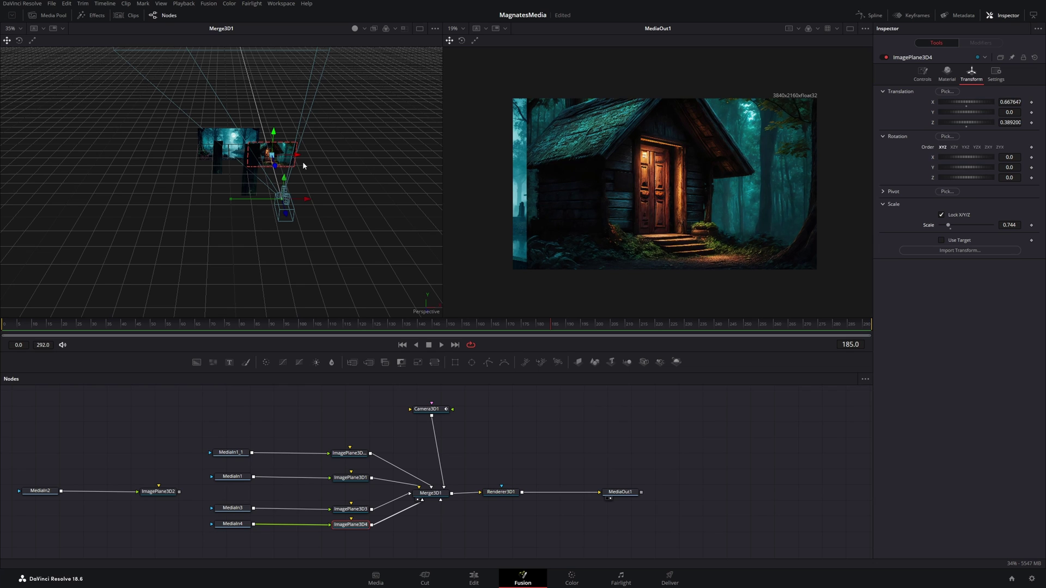
left_click_drag(298, 158, 295, 156)
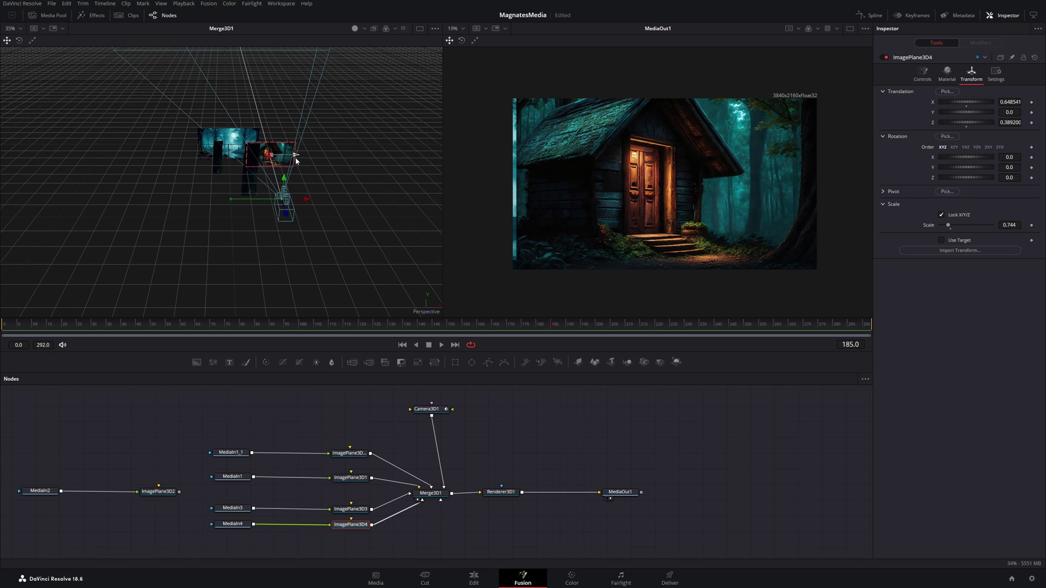
Scrub back from frame 182 to frame 155 to examine the camera's trunk-wipe transition from the graveyard to the cabin.
left_click(546, 325)
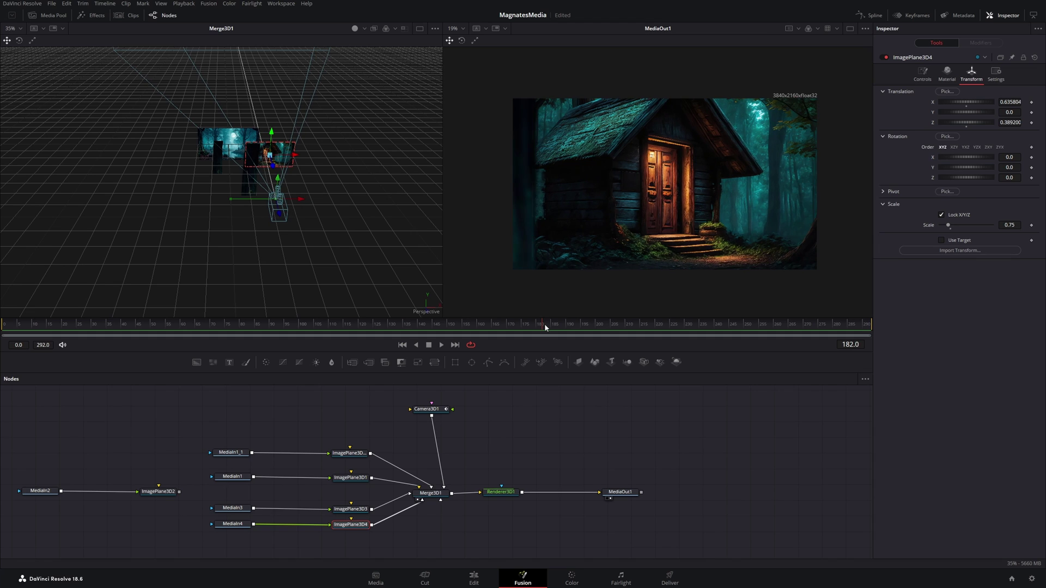
left_click_drag(546, 327, 494, 327)
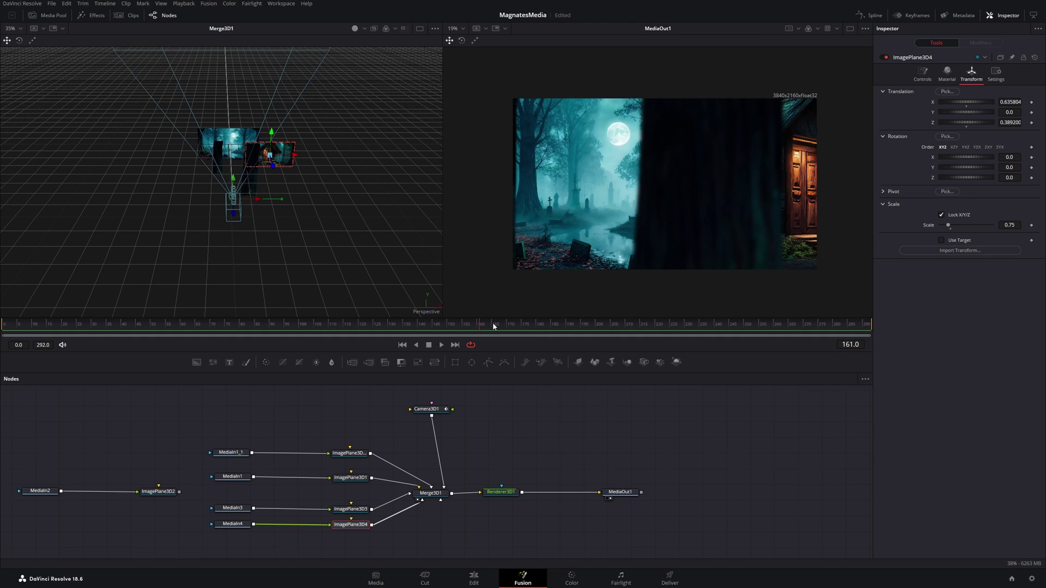
key("Left")
key("Left")
key("Left")
key("Left")
key("Left")
key("Left")
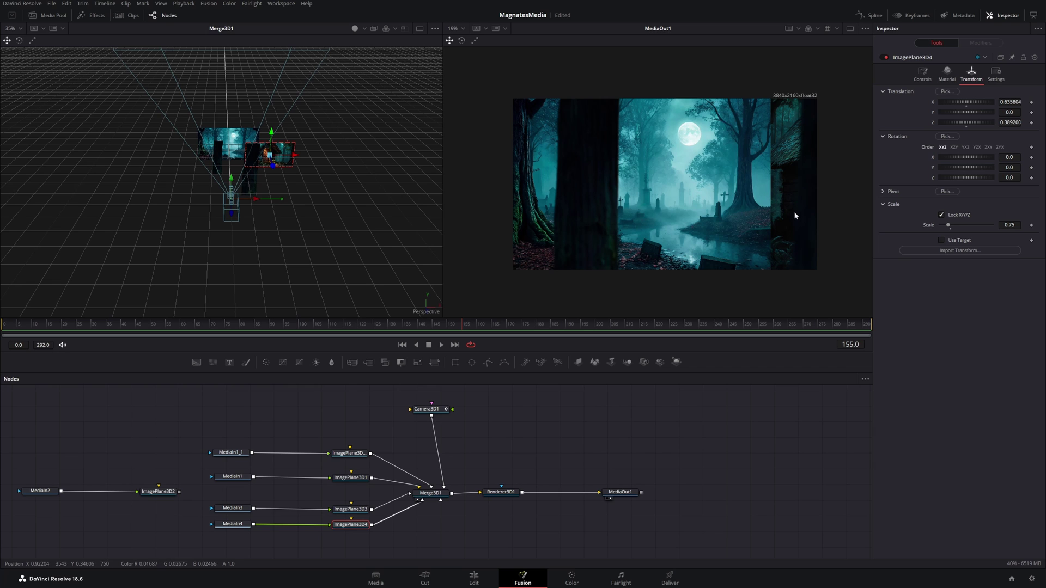
Tidy the node graph by repositioning the MediaIn2 and ImagePlane3D2 pair and lowering the MediaIn4 and ImagePlane3D4 pair.
left_click_drag(365, 449, 542, 446)
left_click_drag(351, 514, 172, 477)
left_click_drag(339, 493, 251, 497)
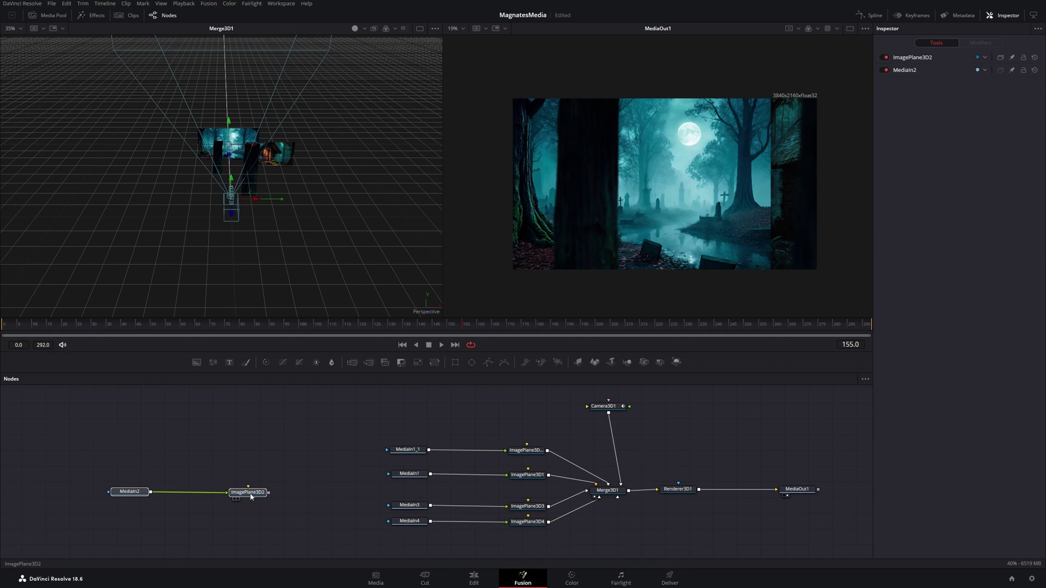
left_click(320, 511)
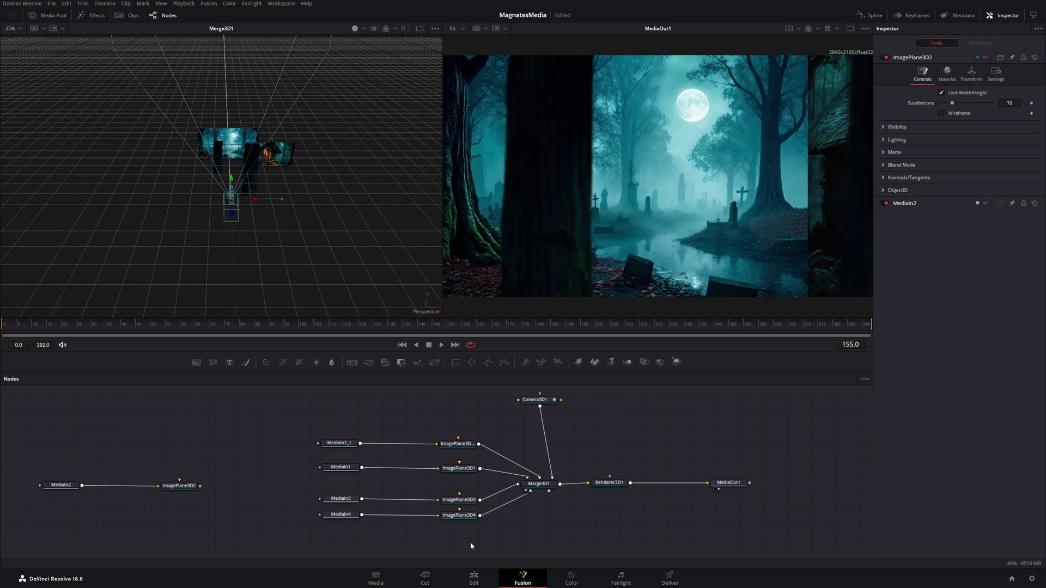
left_click_drag(471, 546, 313, 511)
left_click_drag(458, 521, 458, 528)
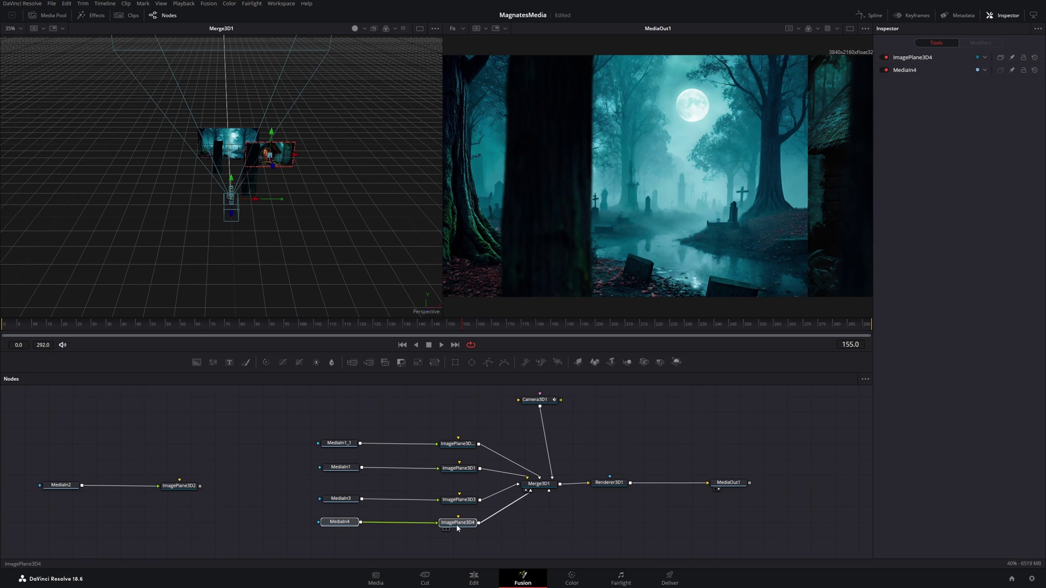
Add a Rectangle mask to MediaIn4 and set its width and height to 1.0.
left_click(532, 540)
left_click_drag(457, 365, 318, 522)
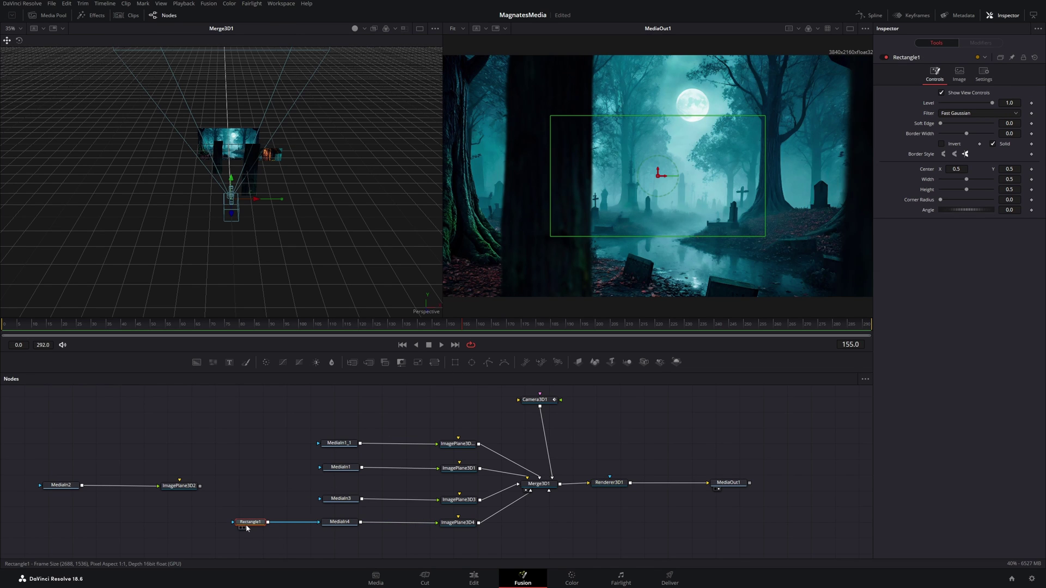
mouse_move(976, 191)
left_mouse_down()
mouse_move(992, 189)
mouse_move(992, 179)
left_mouse_up()
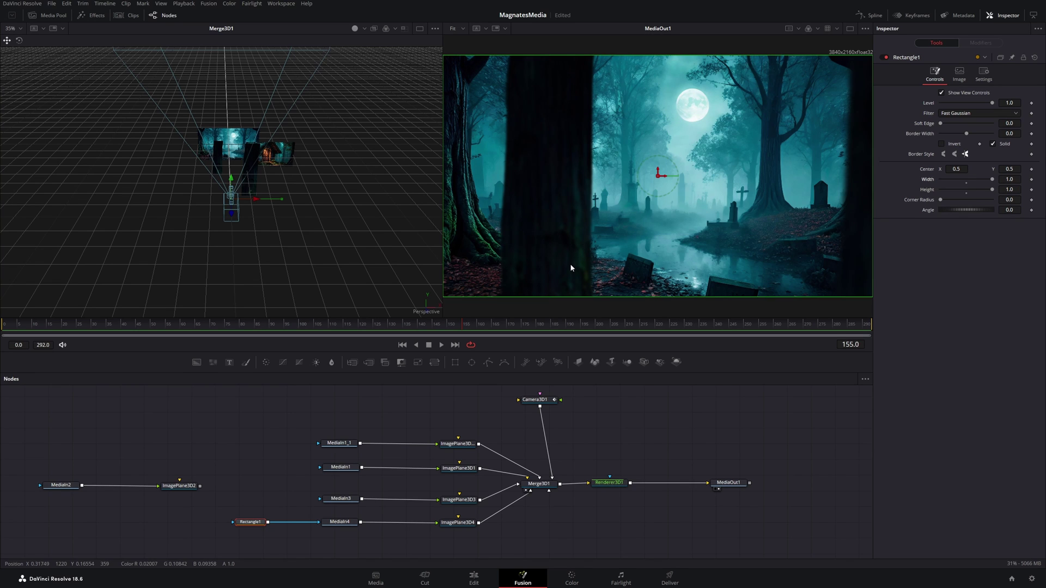
Keyframe the Rectangle mask's center at 0.5 on frame 167, and at frame 166 move it right to about X 1.53.
left_click_drag(464, 325, 496, 331)
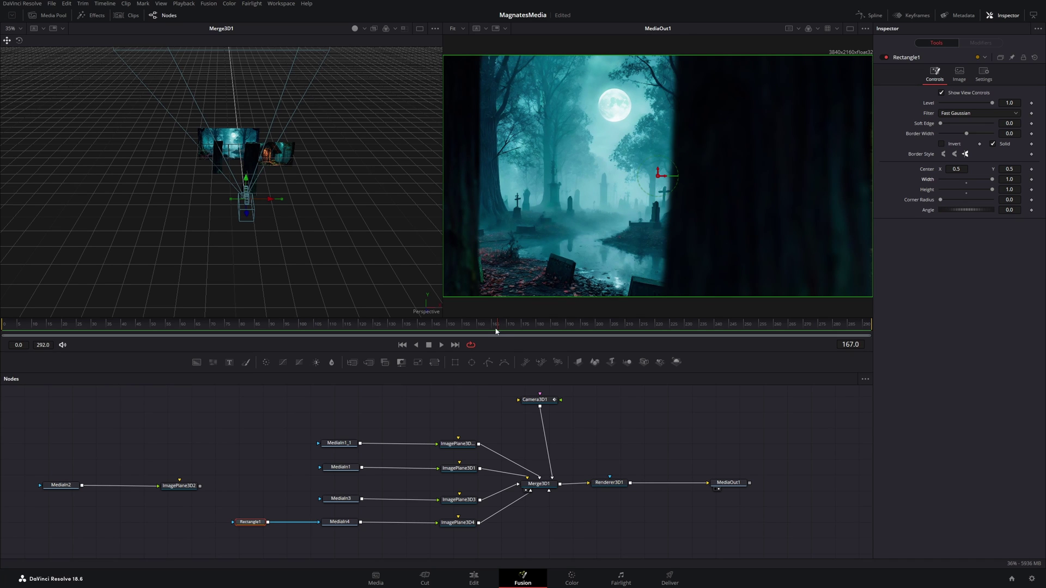
scroll(630, 213, "down", 3)
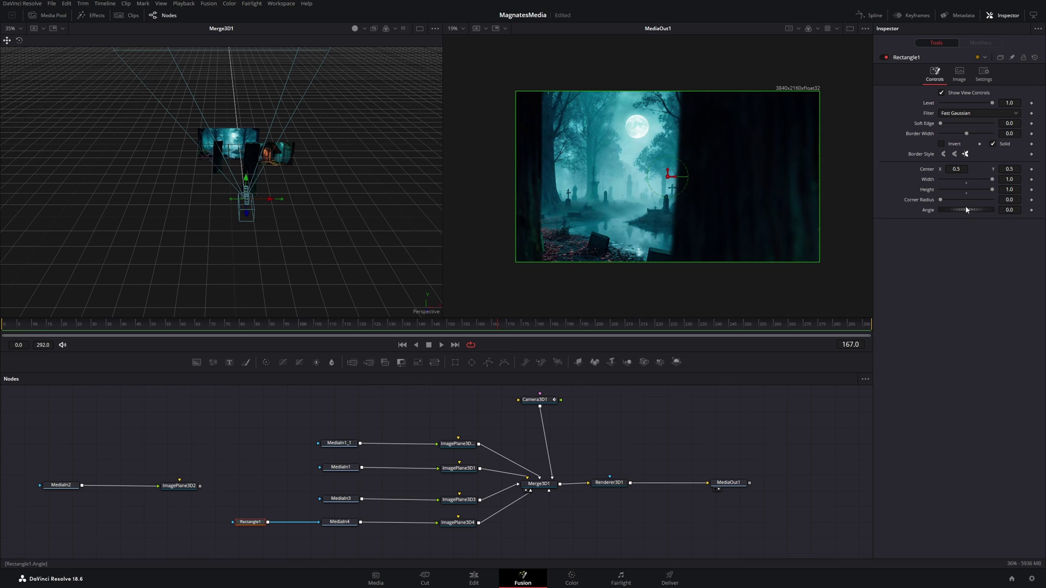
left_click(1031, 171)
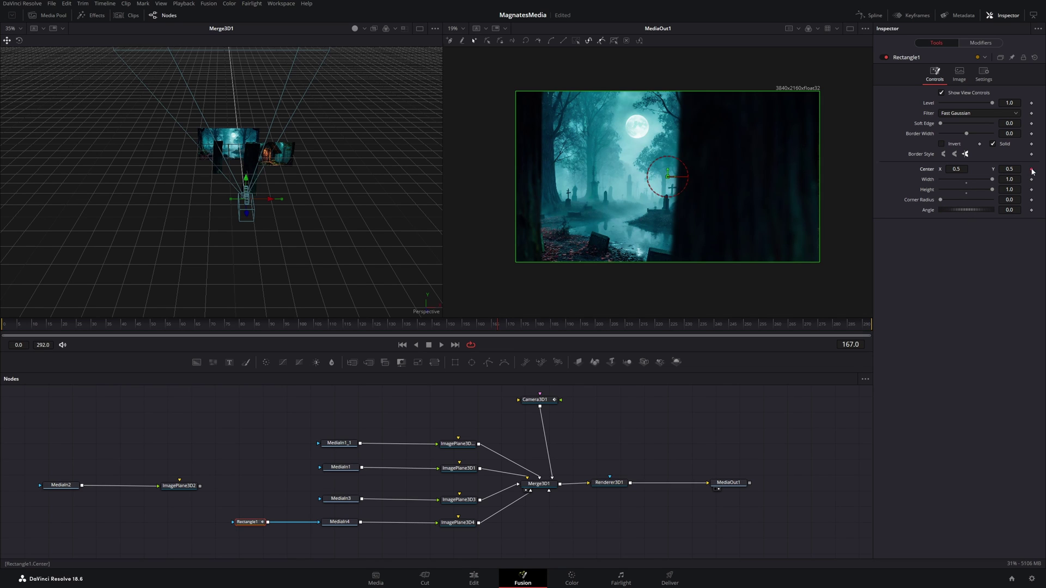
left_click(495, 326)
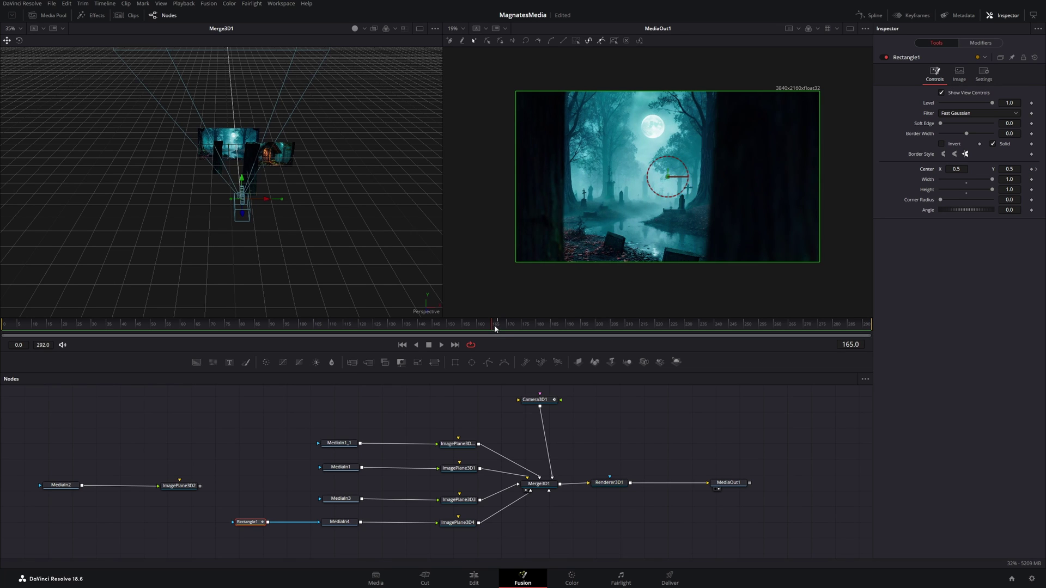
left_click(496, 327)
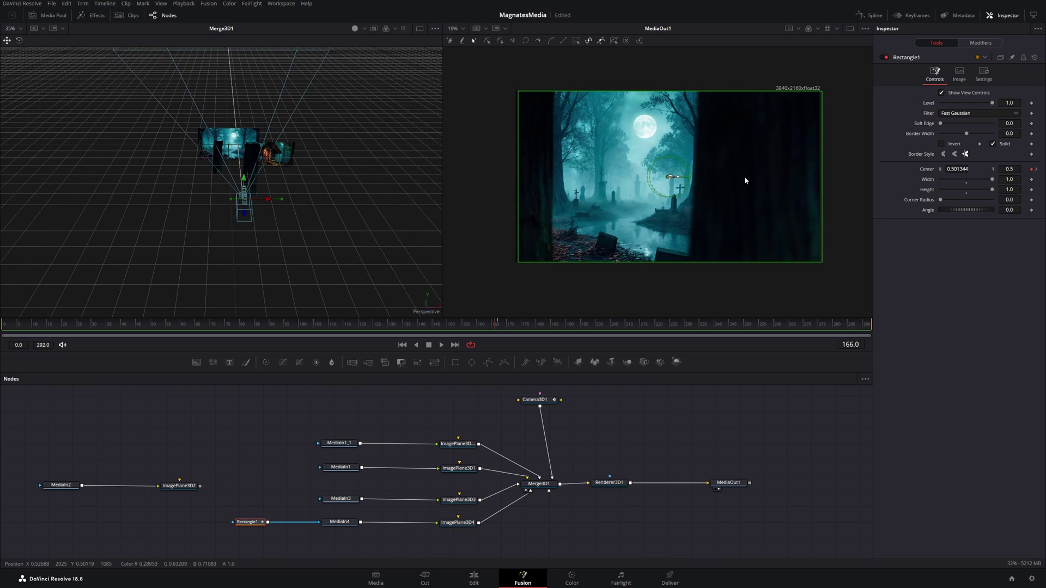
left_click_drag(667, 176, 987, 172)
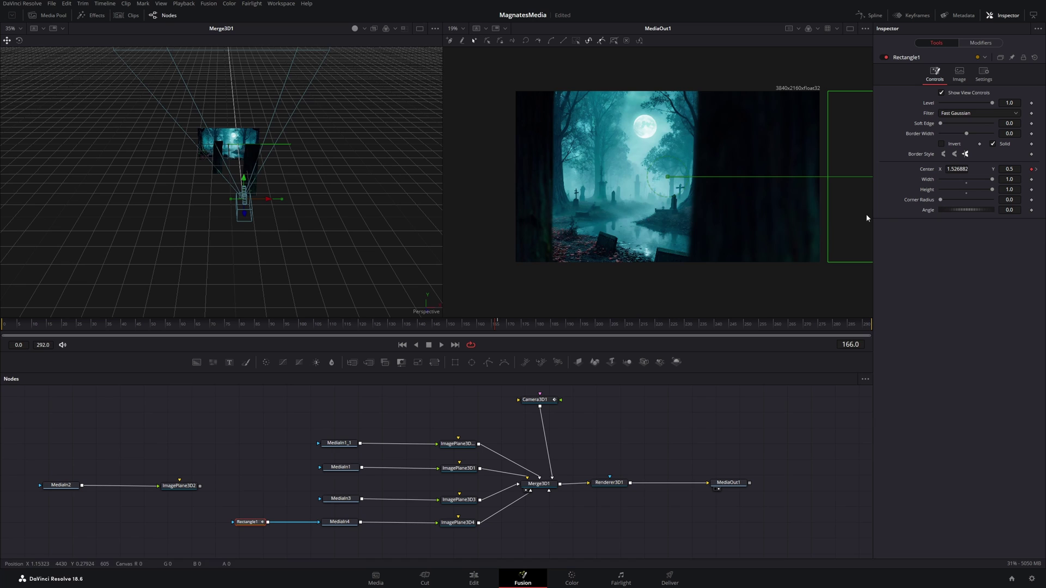
left_click(489, 327)
left_click_drag(489, 327, 523, 328)
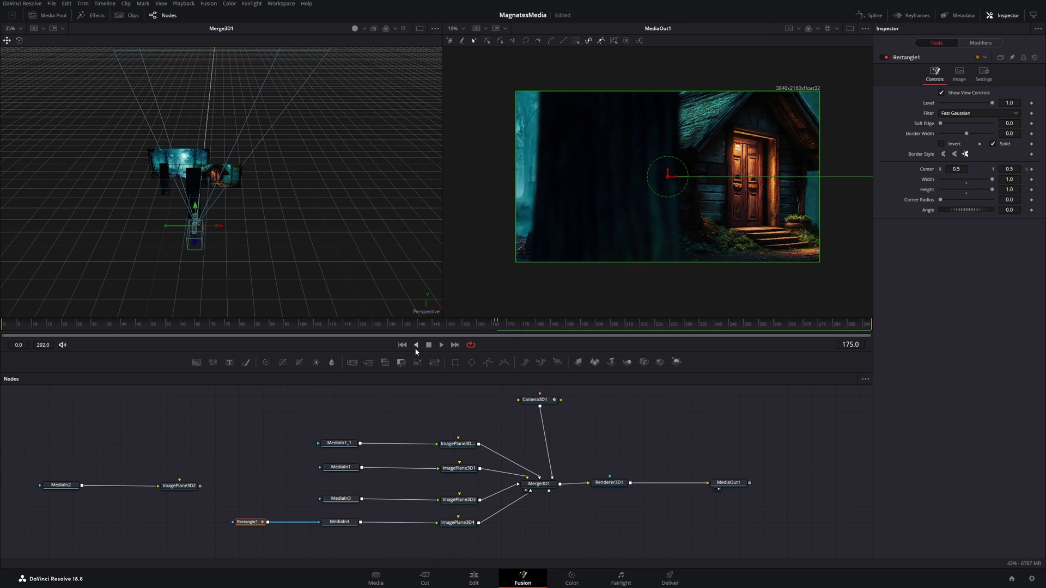
Show Camera3D1's X Offset curve in the Spline editor and smooth its keyframes at frames 160 and 185.
left_click_drag(423, 401, 405, 403)
left_click(101, 329)
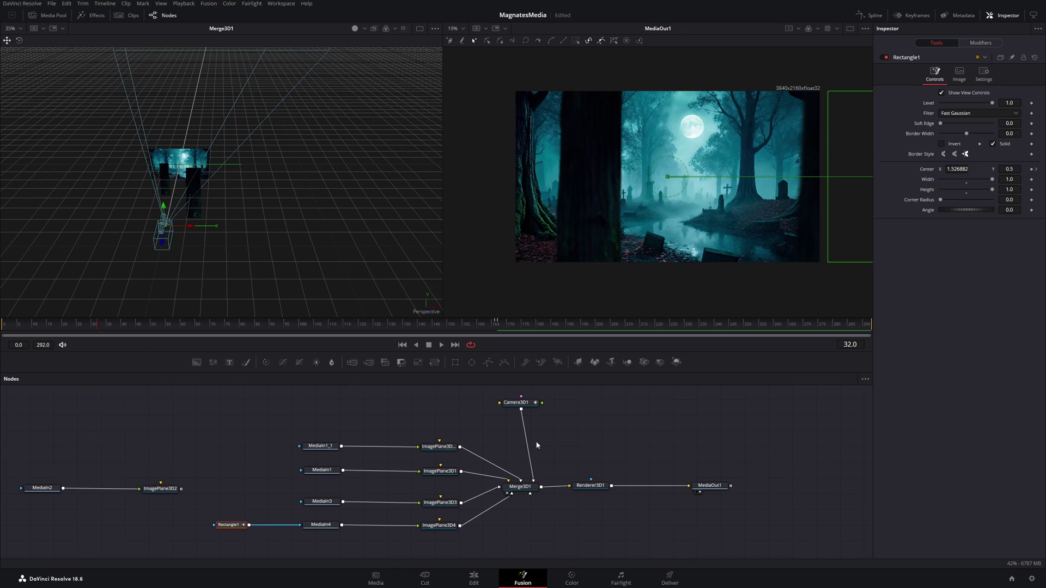
left_click(516, 403)
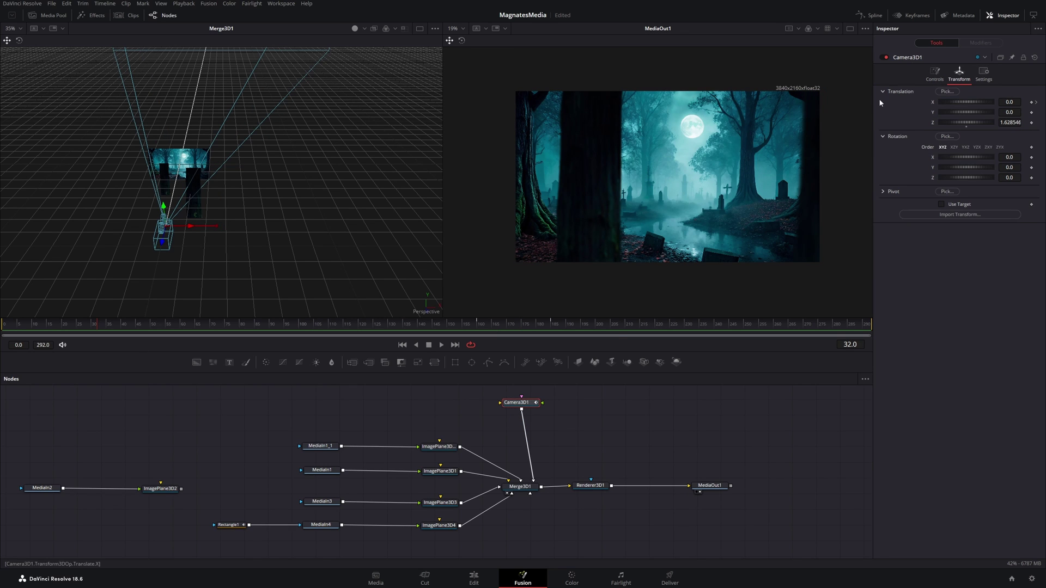
left_click(870, 15)
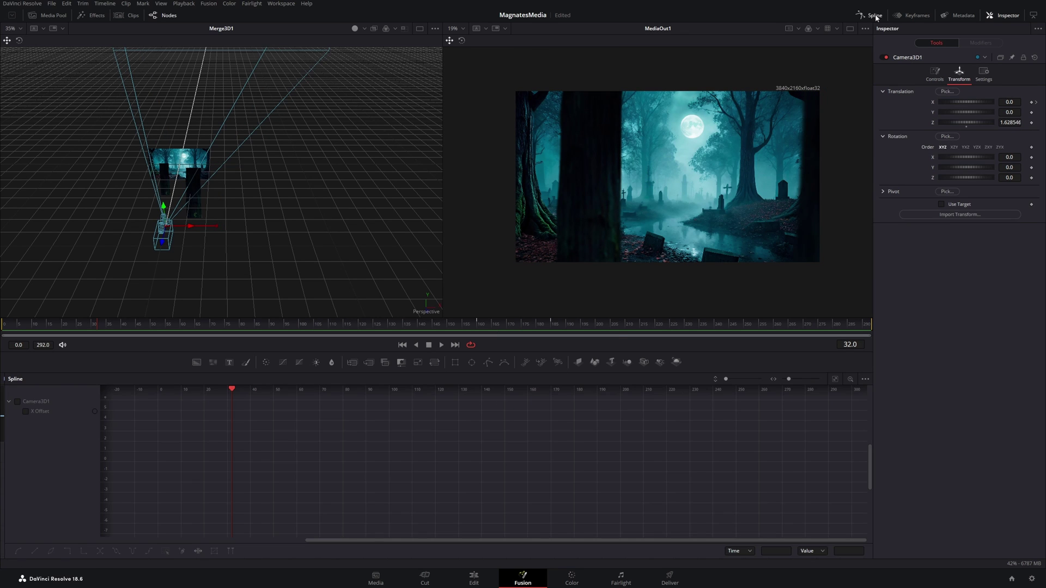
left_click(25, 412)
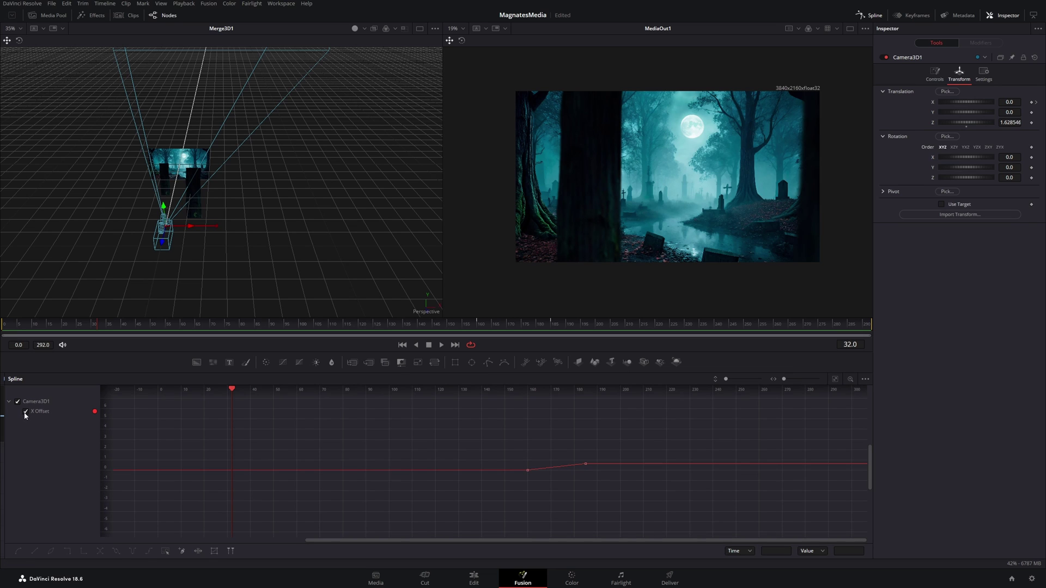
left_click_drag(582, 452, 482, 501)
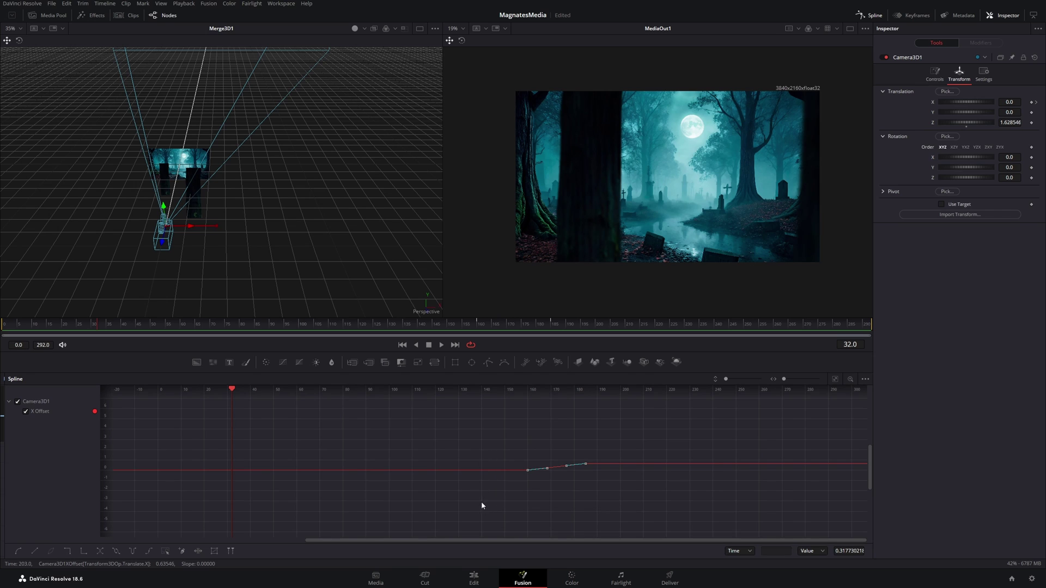
key("shift+s")
key("ctrl+f")
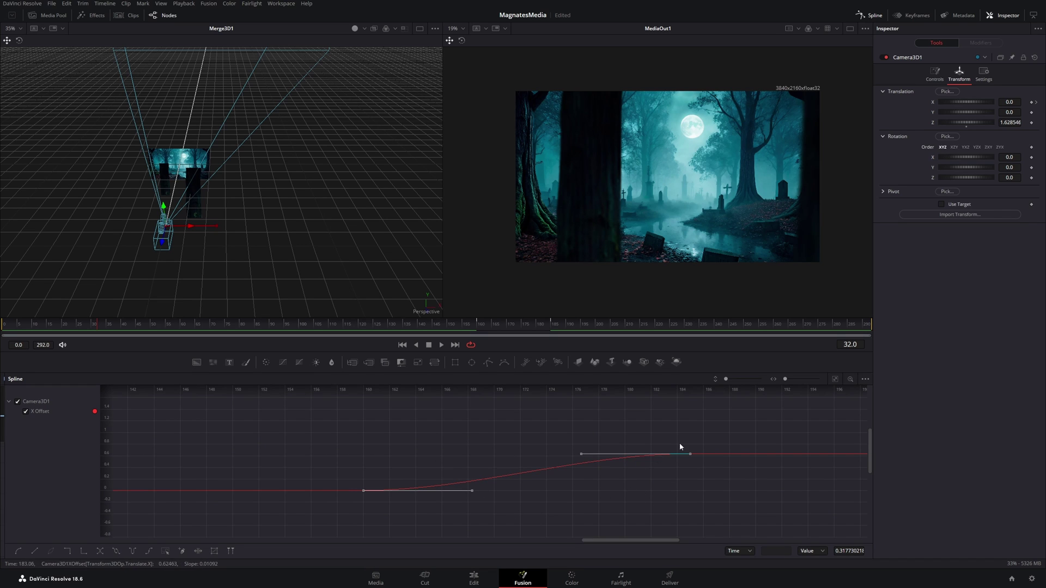
Set Ease In and Ease Out to 60 for the camera's X Offset keyframes and close the Spline editor.
key("t")
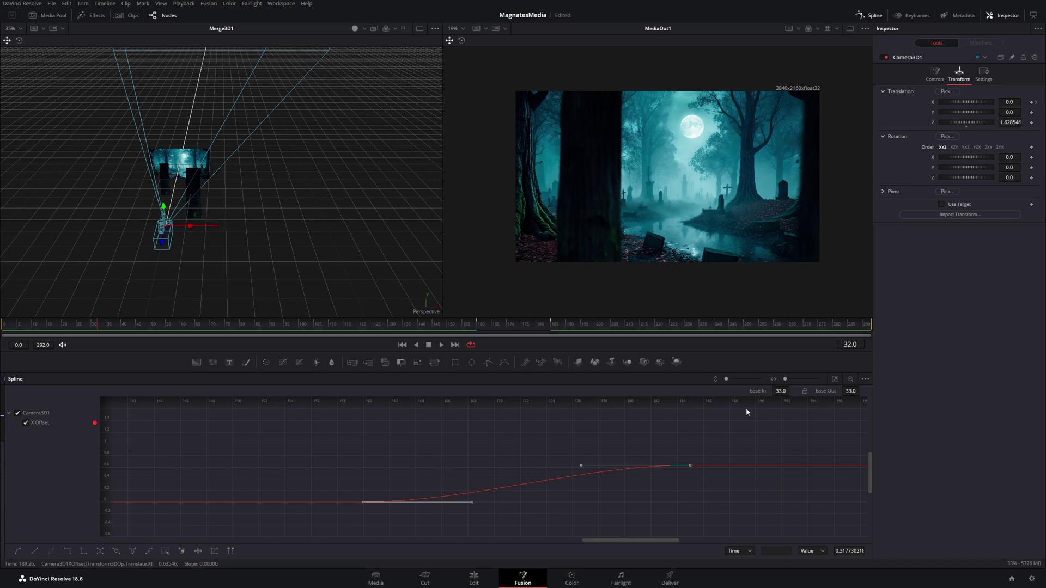
left_click(779, 391)
type("60")
left_click(850, 391)
type("60")
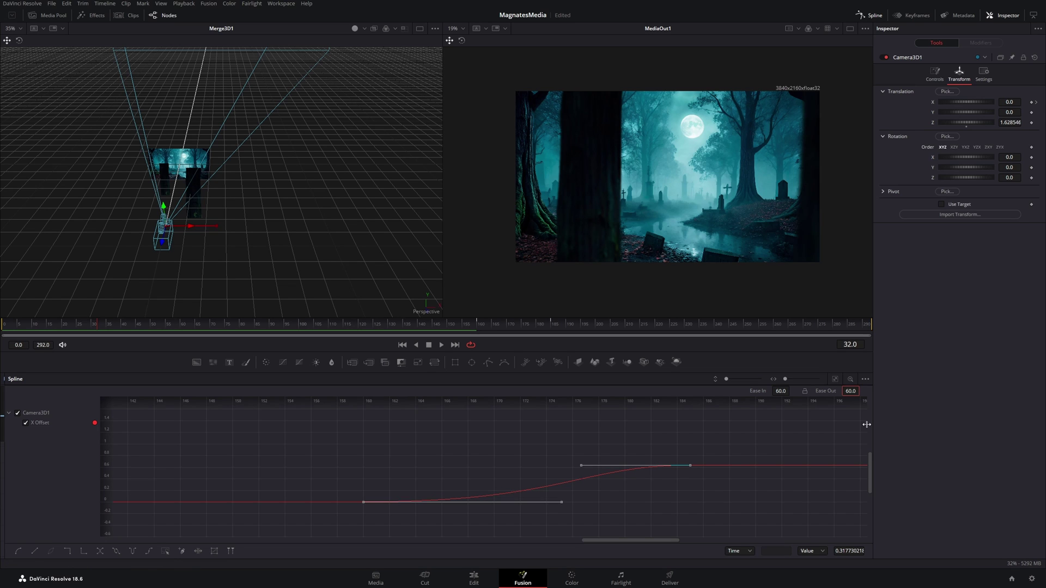
left_click(599, 438)
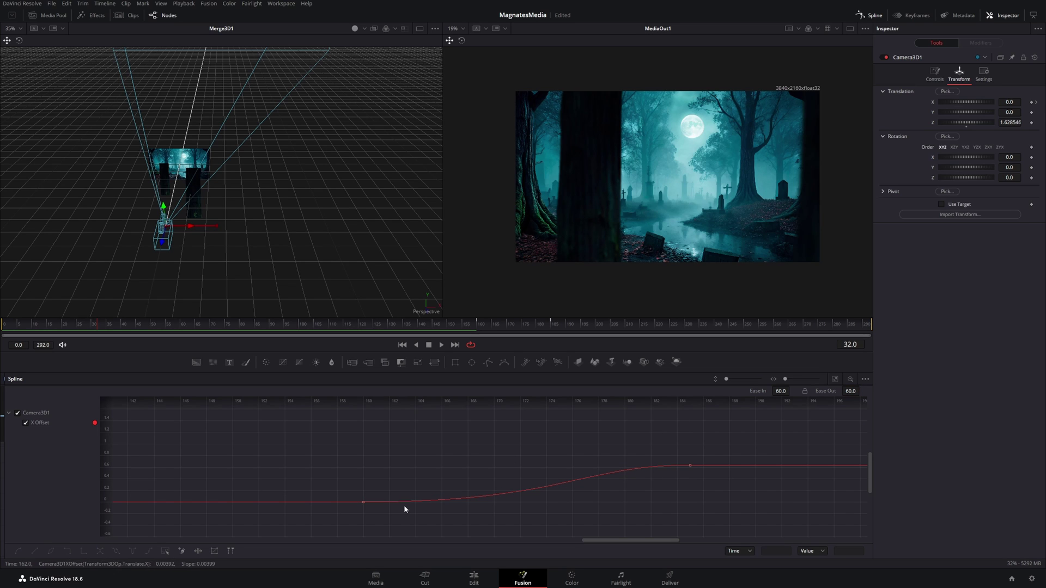
left_click(870, 16)
Enable motion blur on Renderer3D1 with Quality 5.
left_click(447, 427)
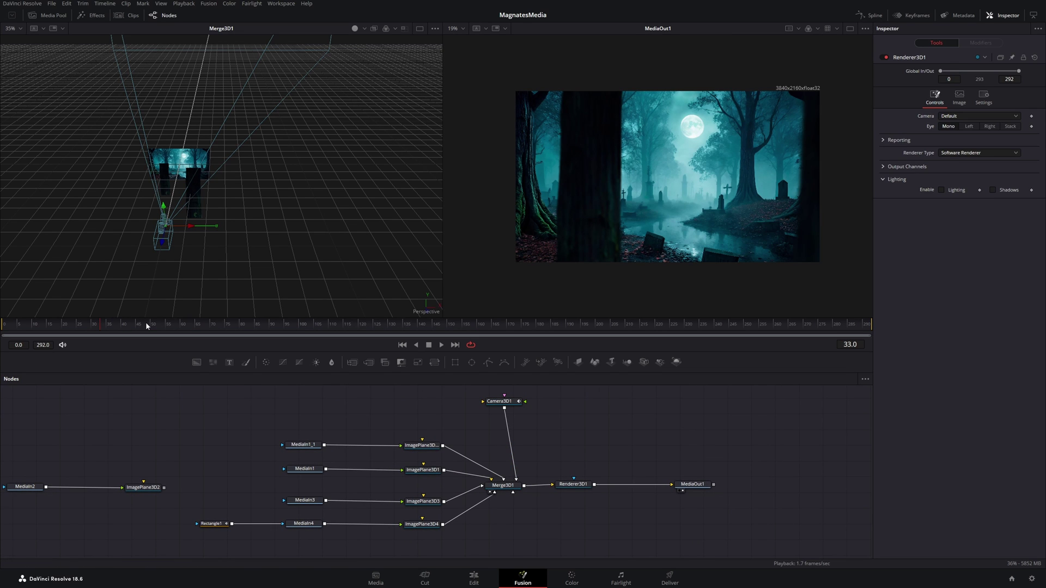
key("space")
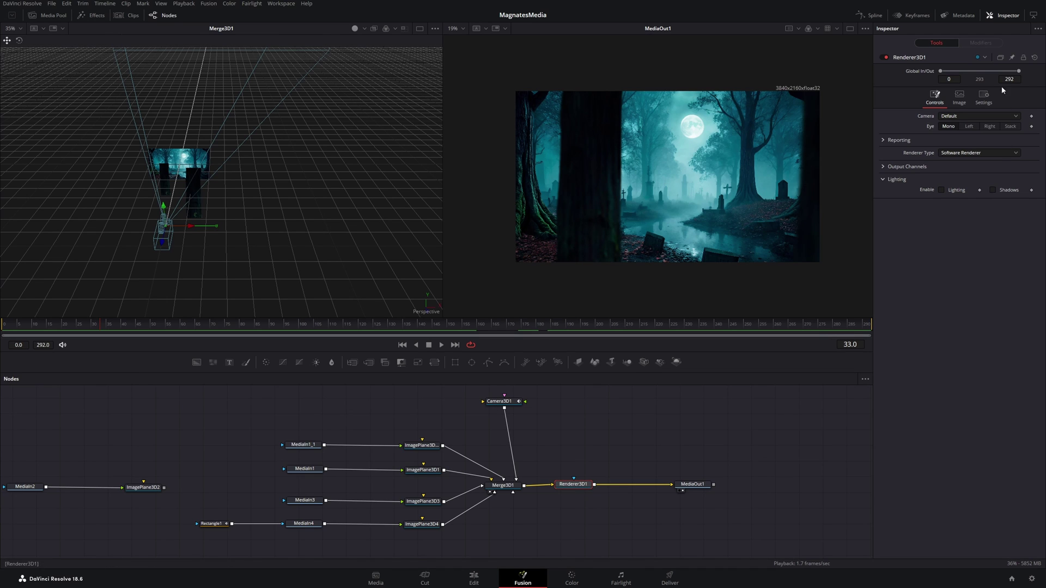
left_click(989, 102)
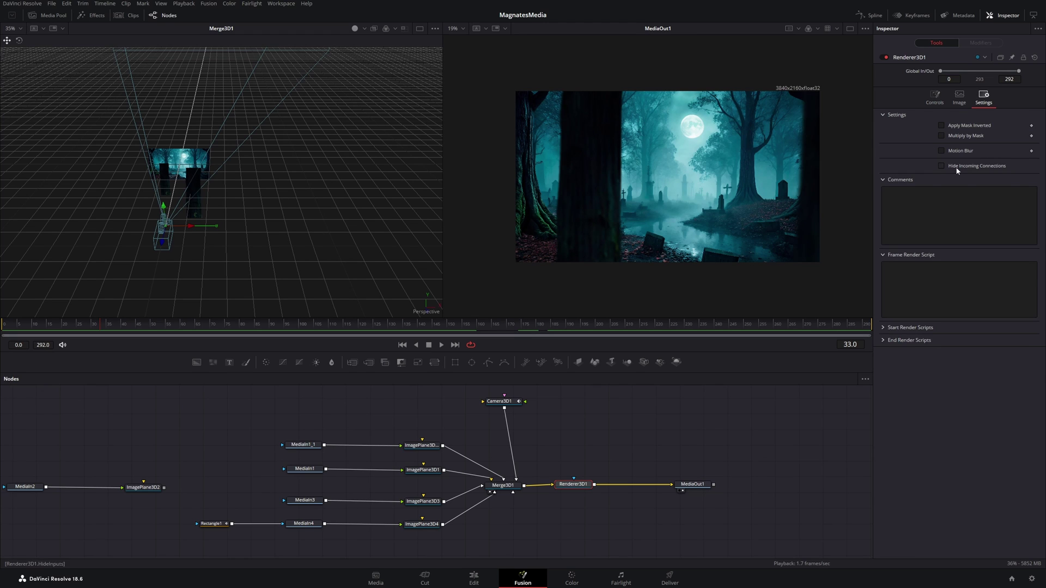
left_click(941, 150)
left_click_drag(956, 160, 970, 166)
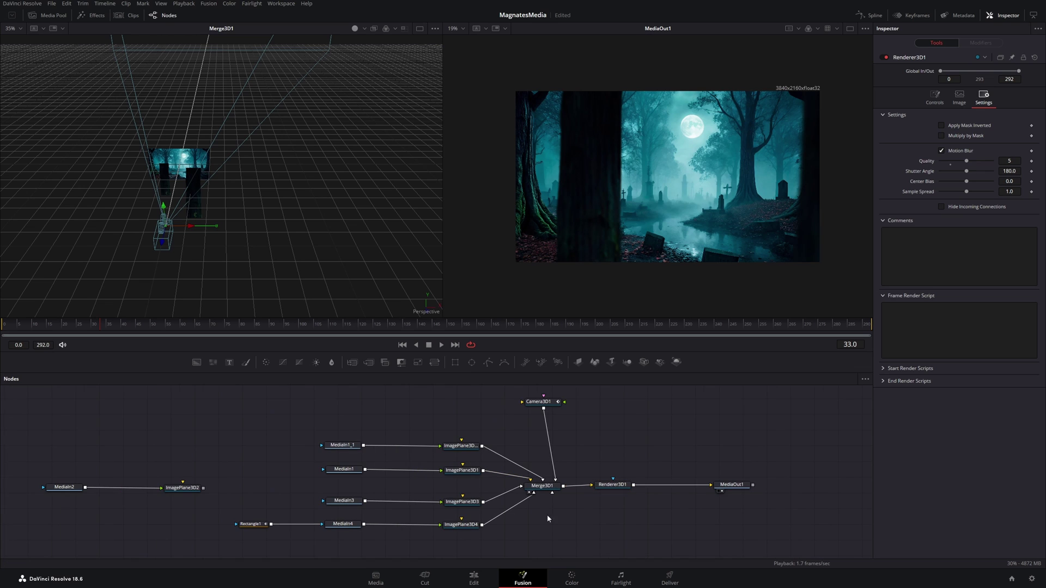
On the Edit page, paste a copy of the Fusion Composition onto Video 1, spanning from the timeline's start to the ink clip's end.
left_click(474, 578)
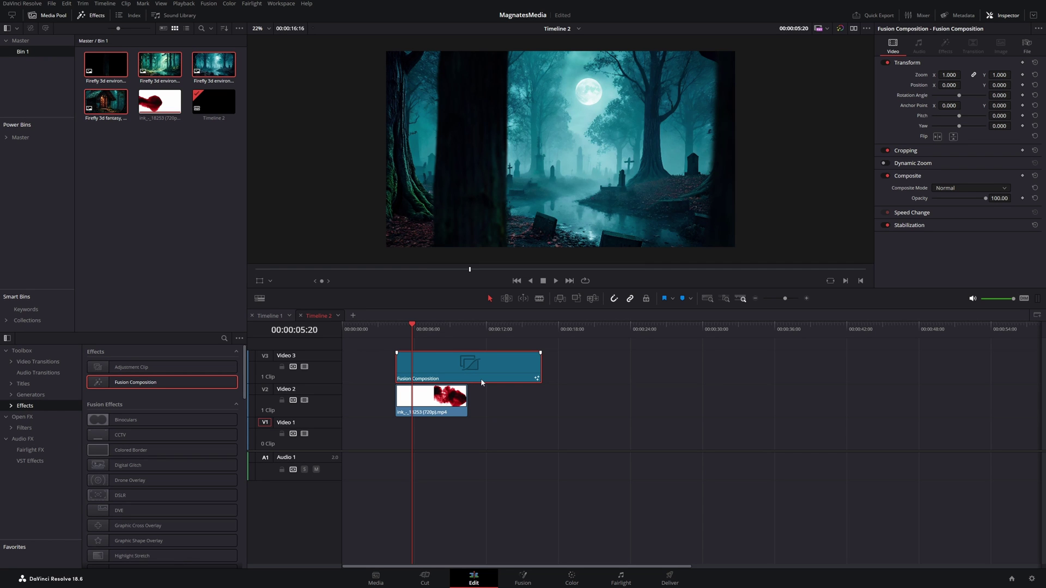
left_click(637, 331)
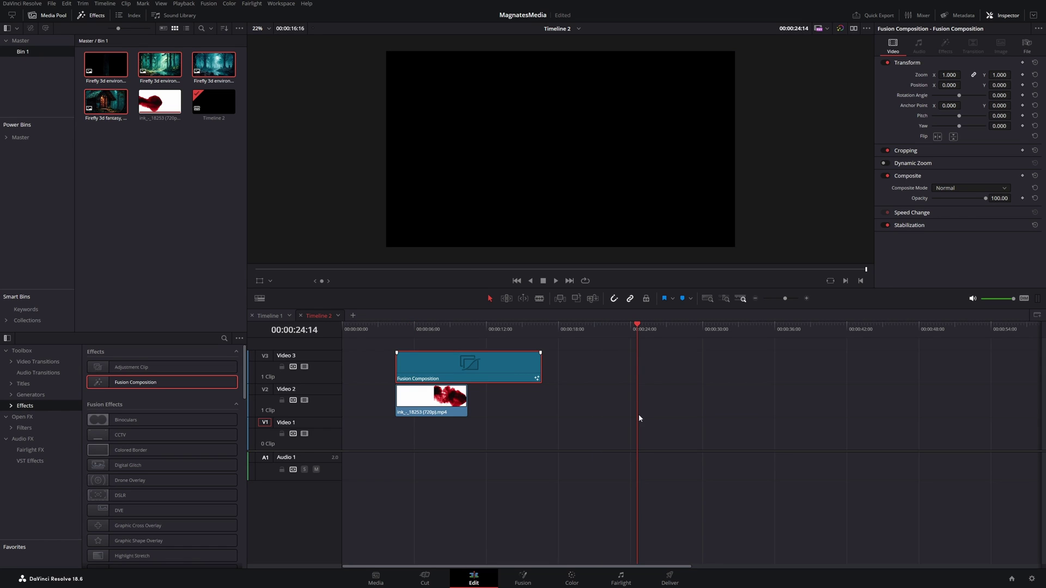
key("ctrl+v")
left_click_drag(654, 371, 344, 435)
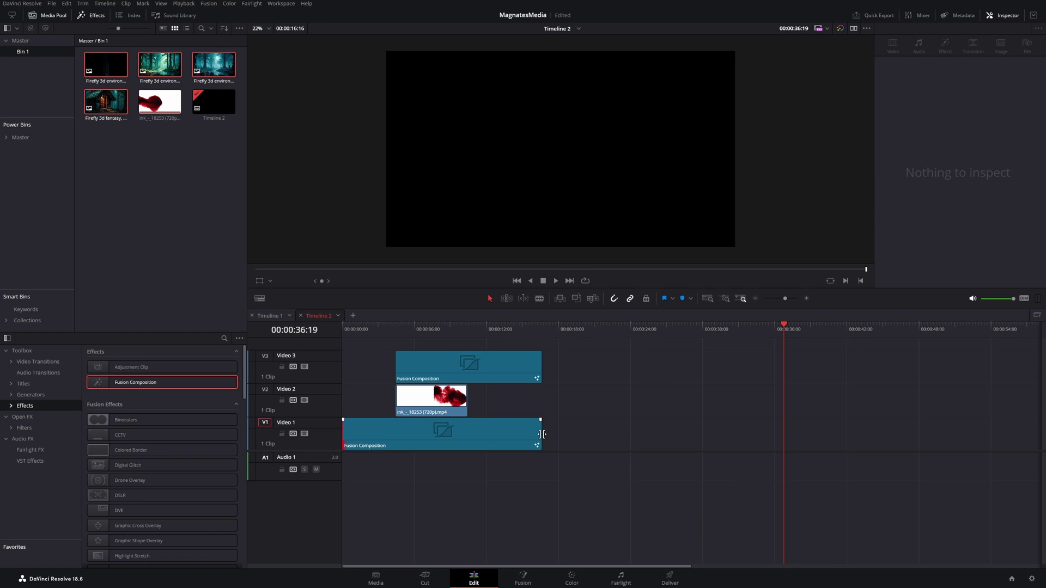
left_click_drag(542, 435, 470, 434)
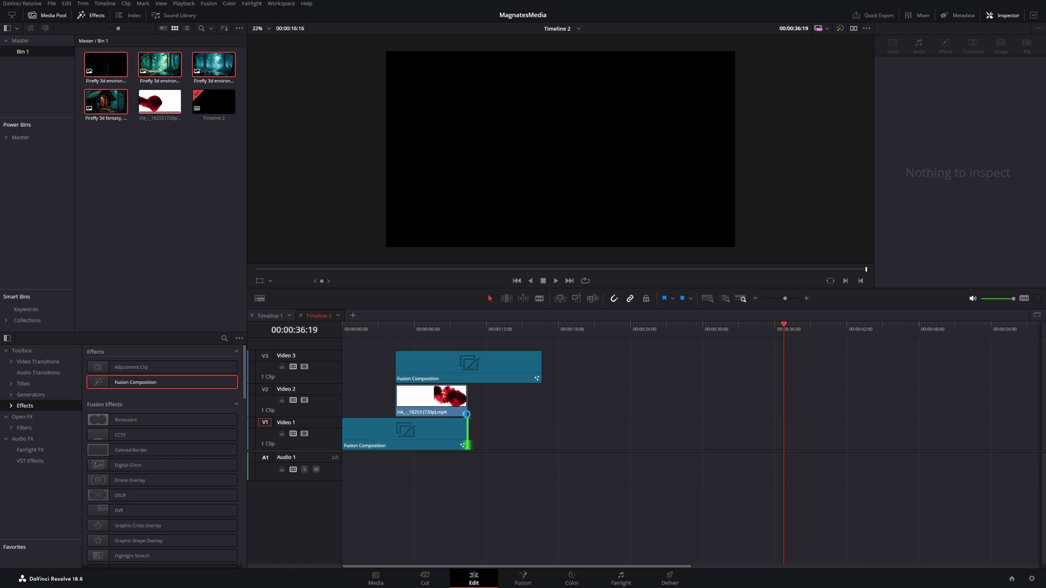
In the Video 1 composition, connect ImagePlane3D2 to Merge3D1 and delete MediaIn3 with ImagePlane3D3, and return to the Edit page.
left_click_drag(345, 330, 355, 330)
left_click(384, 430)
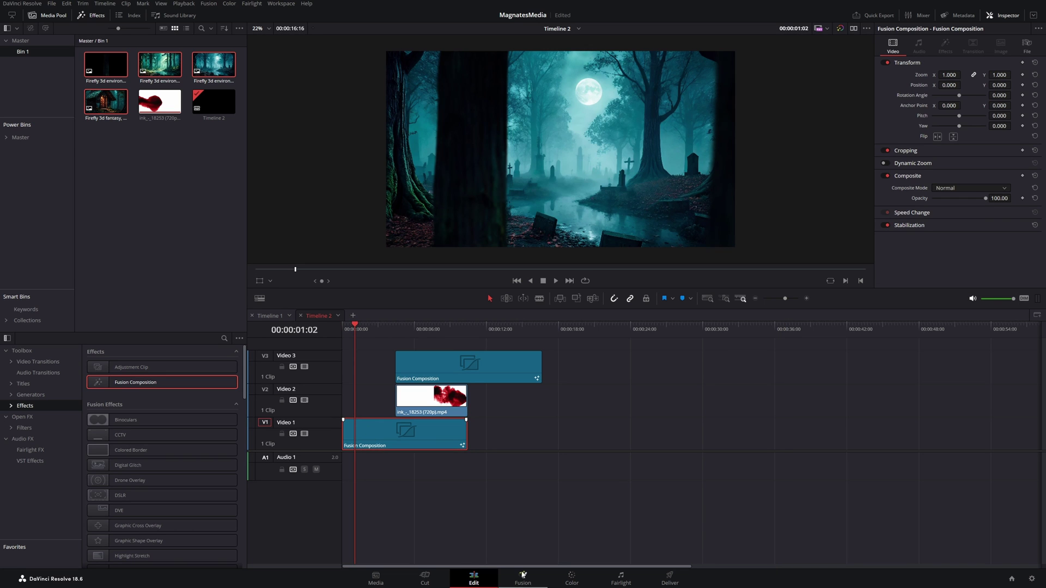
left_click(523, 580)
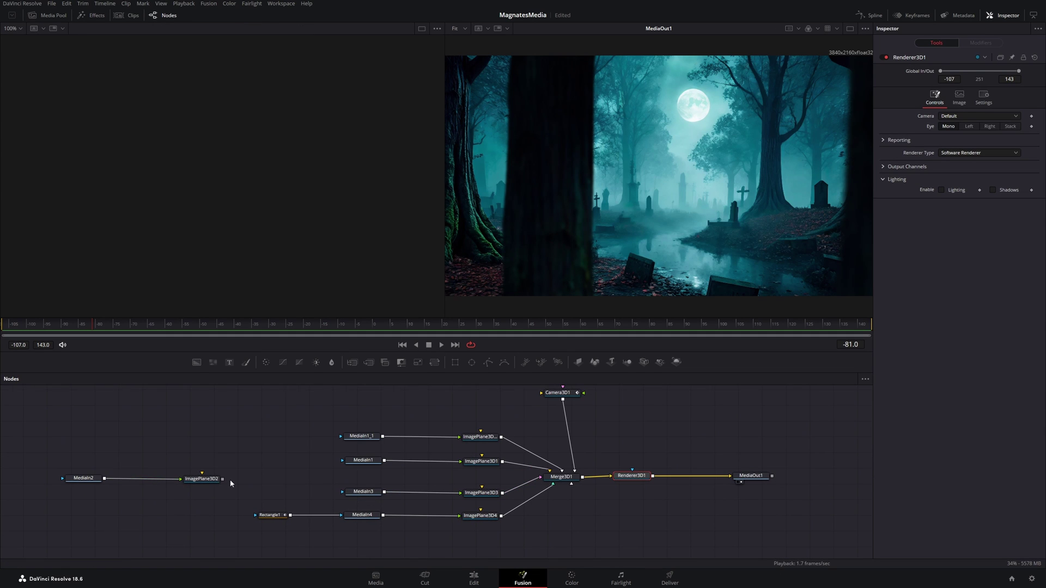
left_click_drag(222, 479, 558, 480)
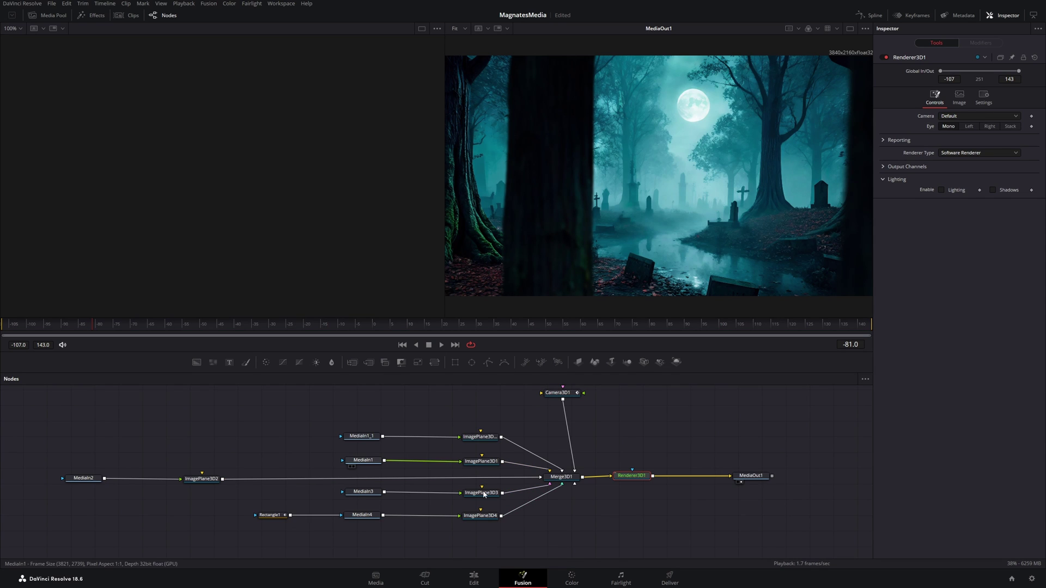
left_click(362, 515)
left_click(530, 494)
key("Delete")
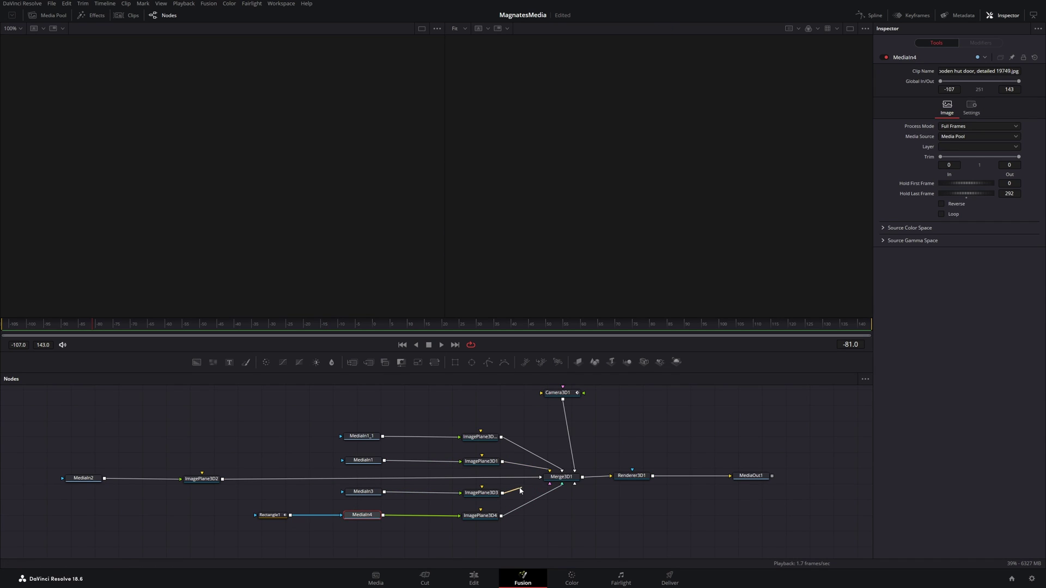
left_click(742, 482)
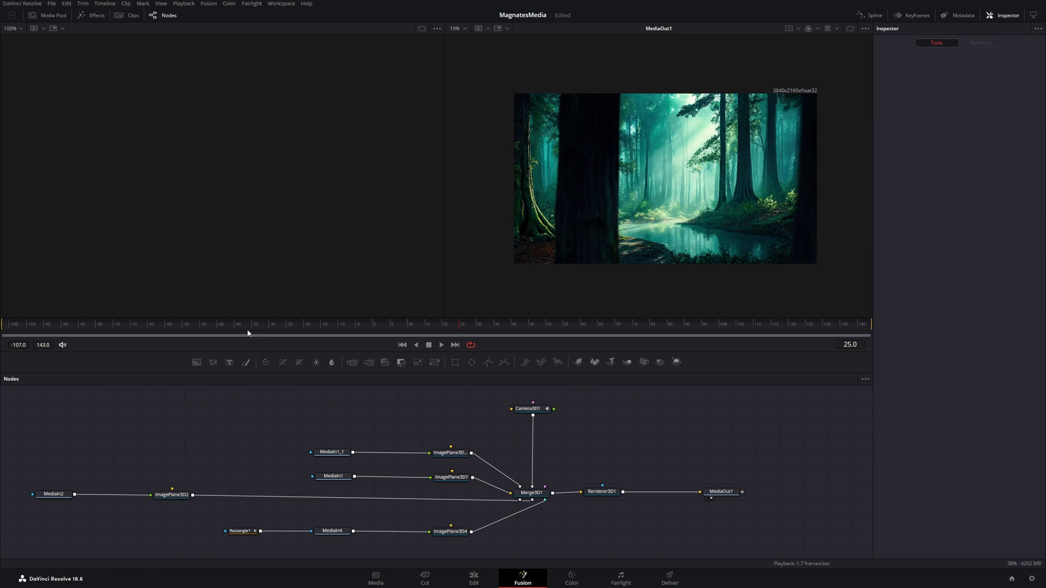
left_click_drag(248, 330, 679, 341)
left_click(474, 579)
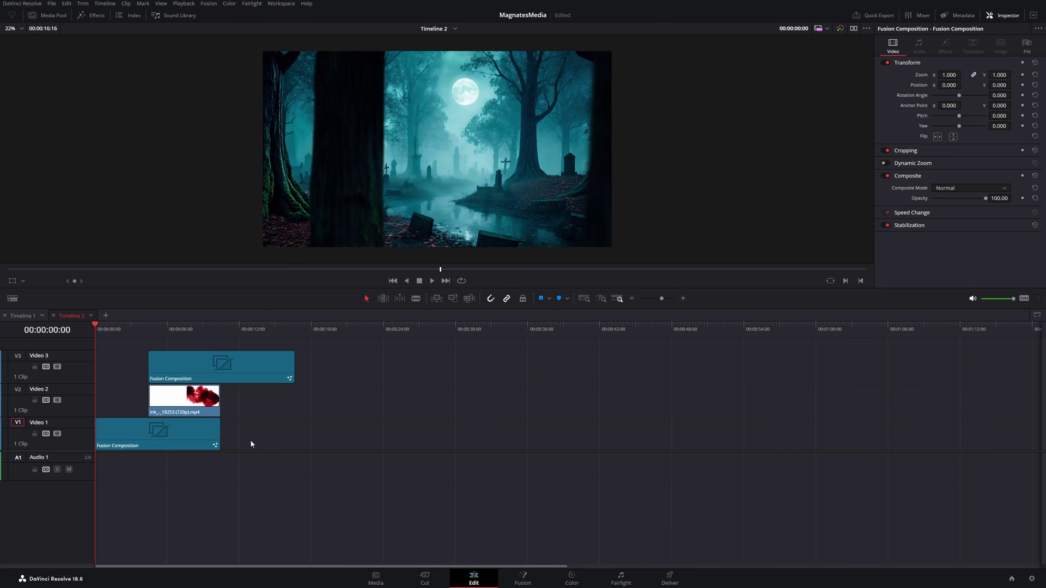
Set the Composite Mode of the ink clip on Video 2 to Lum.
left_click(183, 402)
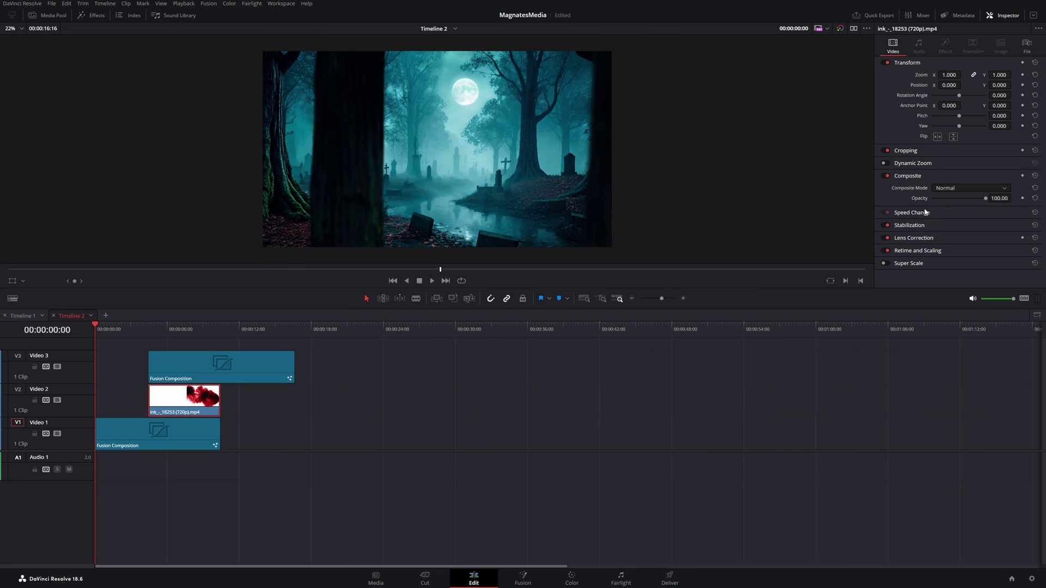
left_click(951, 190)
scroll(957, 248, "down", 5)
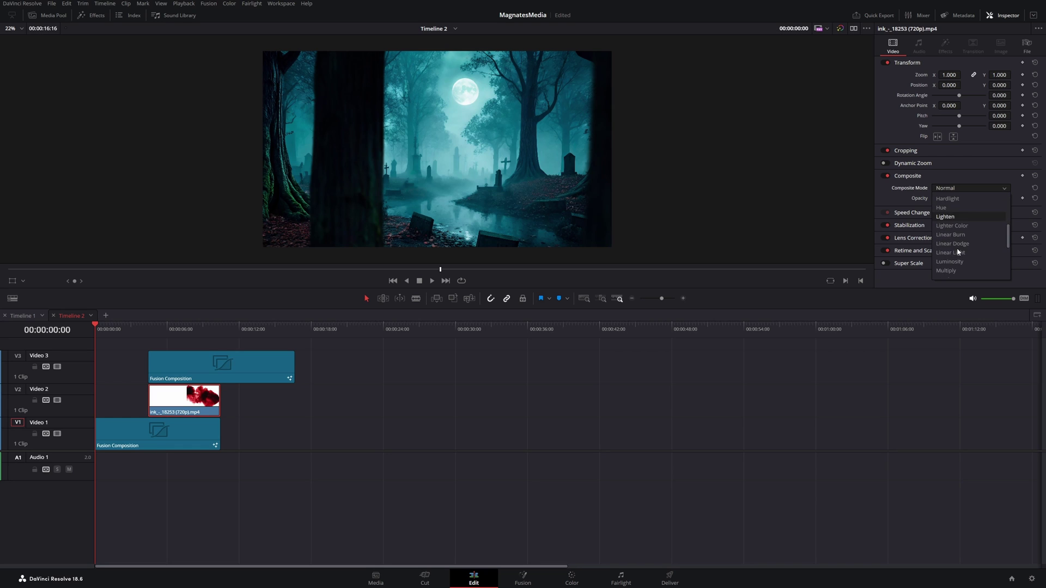
left_click(949, 265)
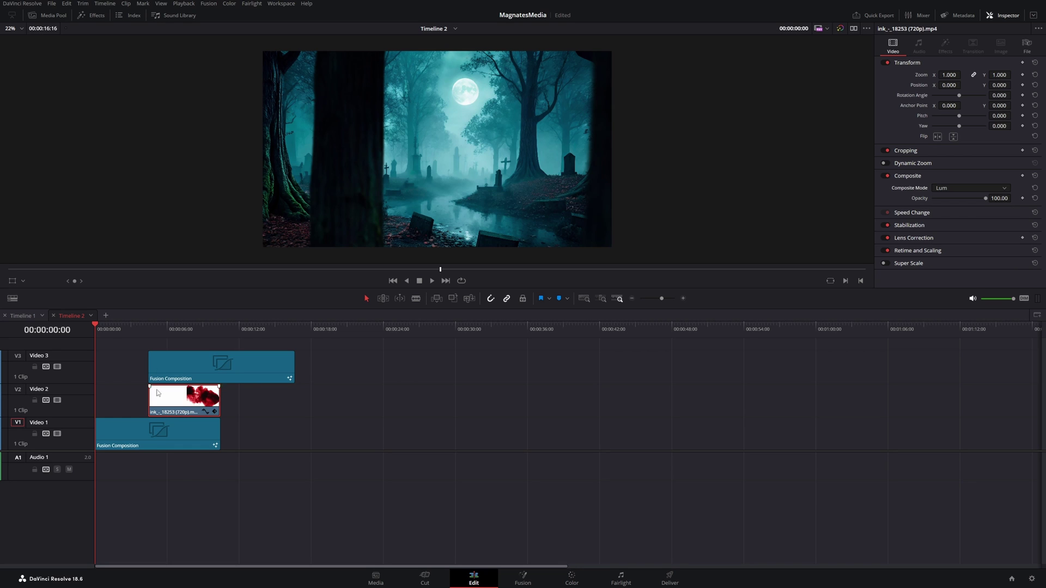
Change the Composite Mode of the Fusion Composition on Video 3 so the ink clip below acts as its matte.
left_click(139, 327)
left_click_drag(139, 328, 168, 329)
left_click(175, 361)
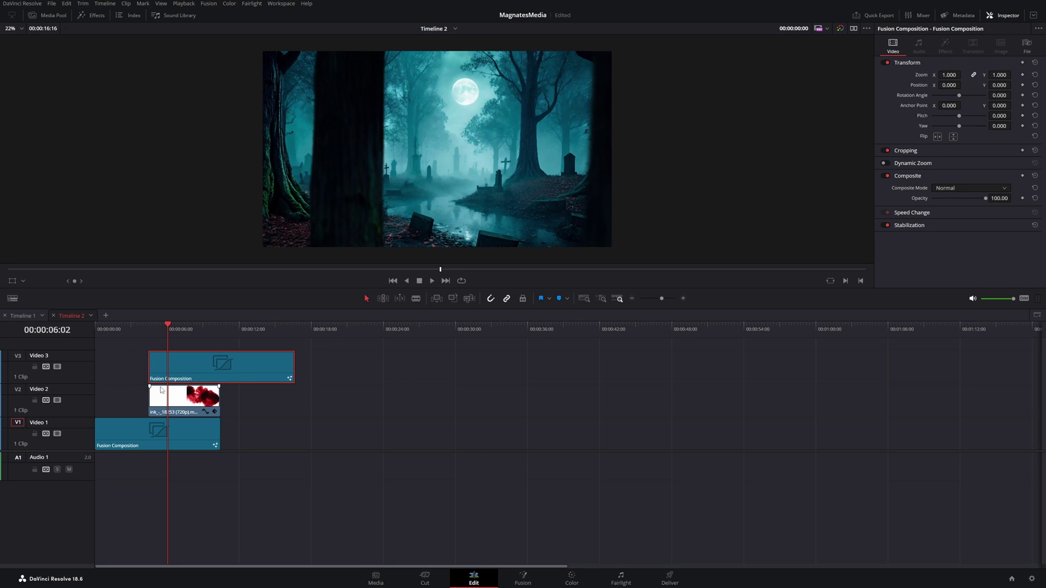
left_click(945, 188)
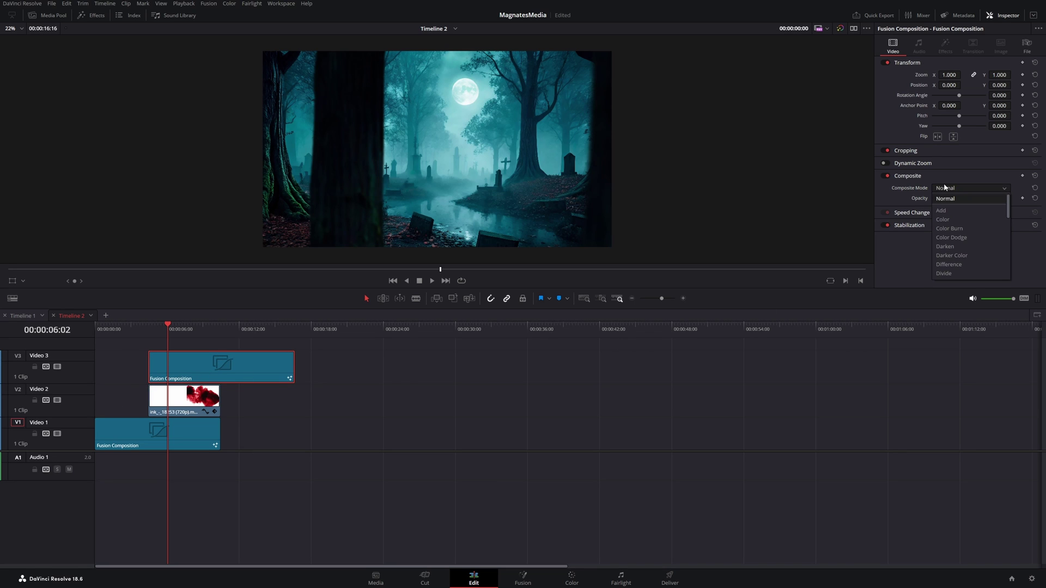
scroll(953, 246, "down", 10)
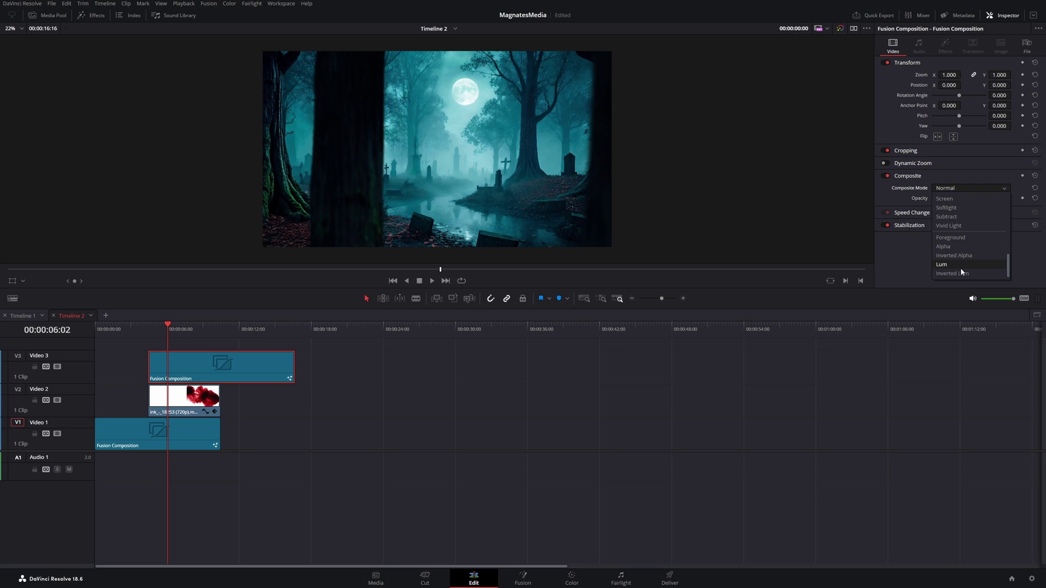
left_click(411, 404)
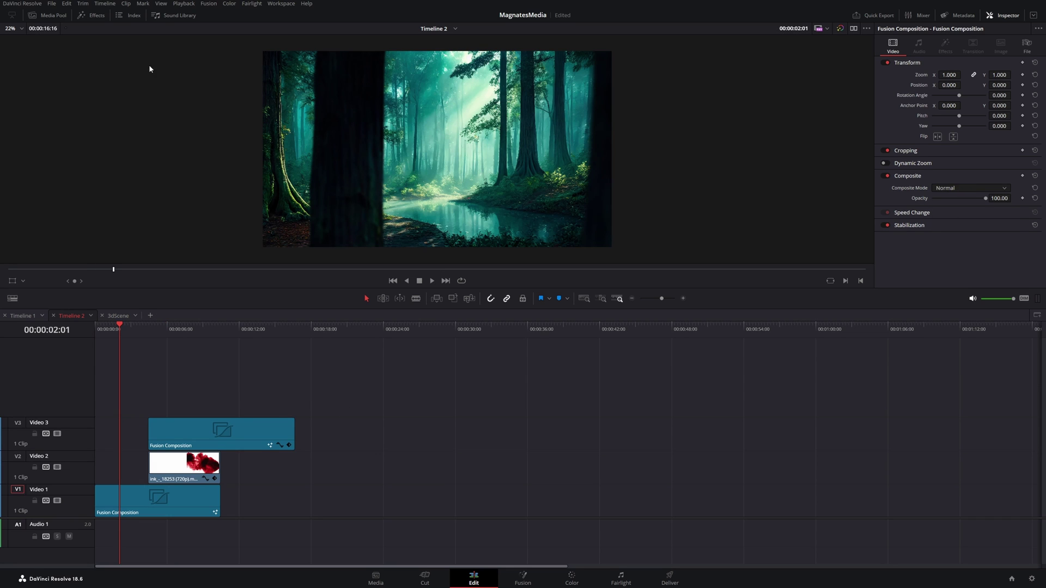
Add an Adjustment Clip on Video 4 spanning the full length of the sequence.
left_click(91, 15)
left_click_drag(122, 58, 541, 400)
left_click(98, 17)
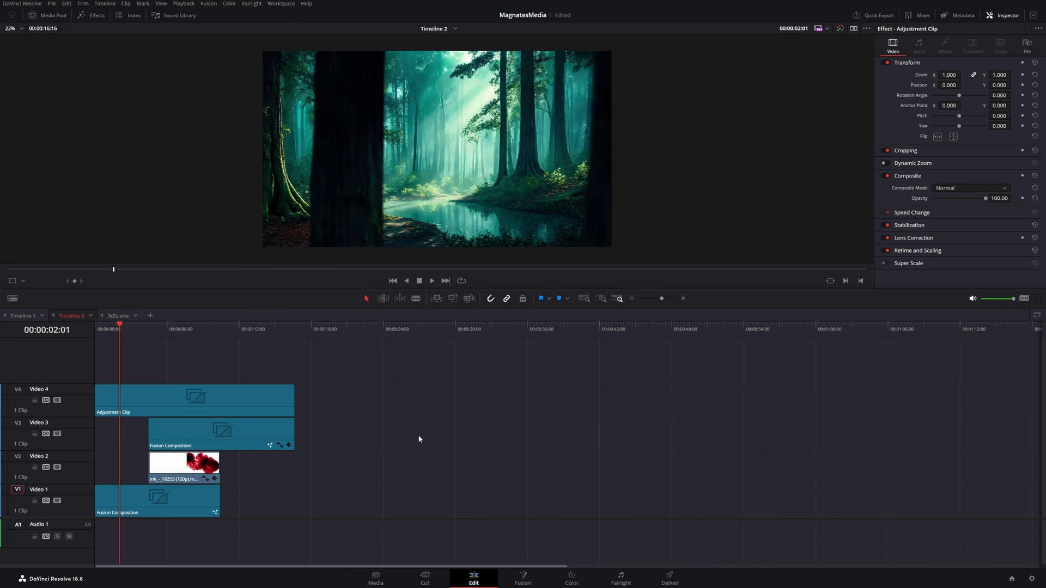
Keyframe the Adjustment Clip's Zoom at its start and set it to 1.15 at its end, and scrub back through the push-in.
left_click_drag(110, 333, 83, 334)
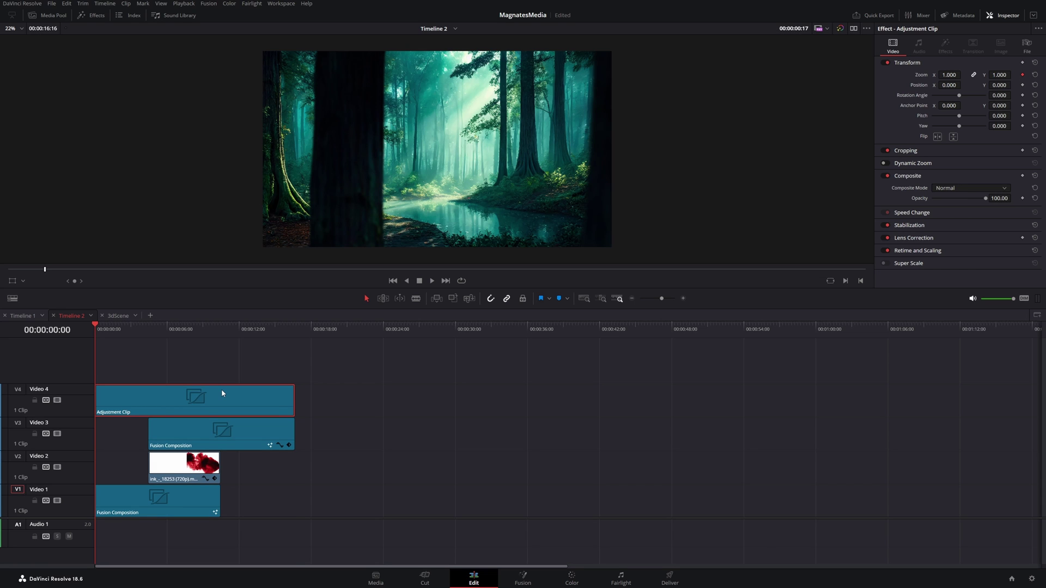
left_click(292, 327)
left_click_drag(1001, 74, 1000, 75)
left_click(1000, 74)
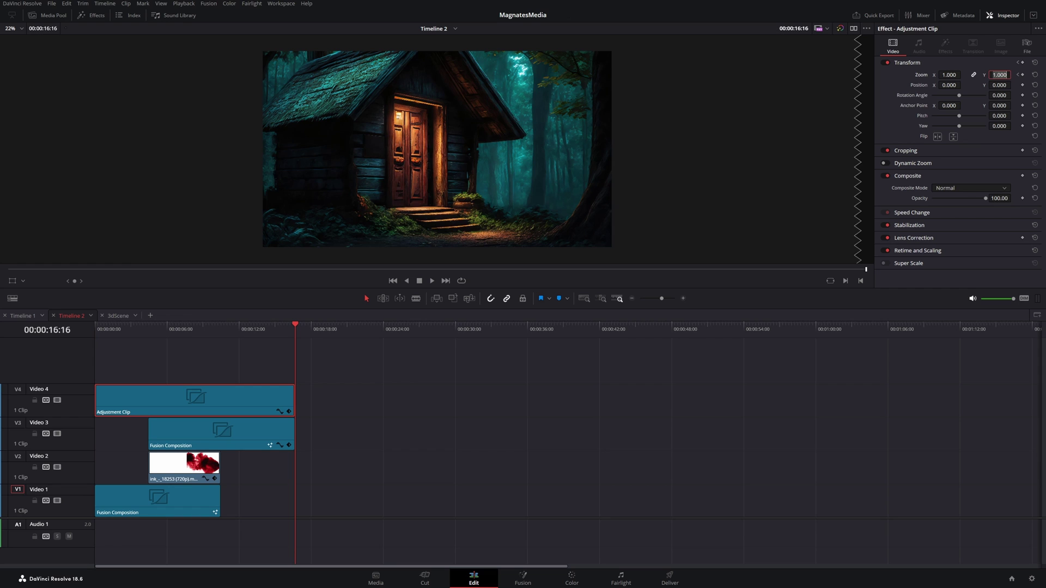
type("1.15")
key("Return")
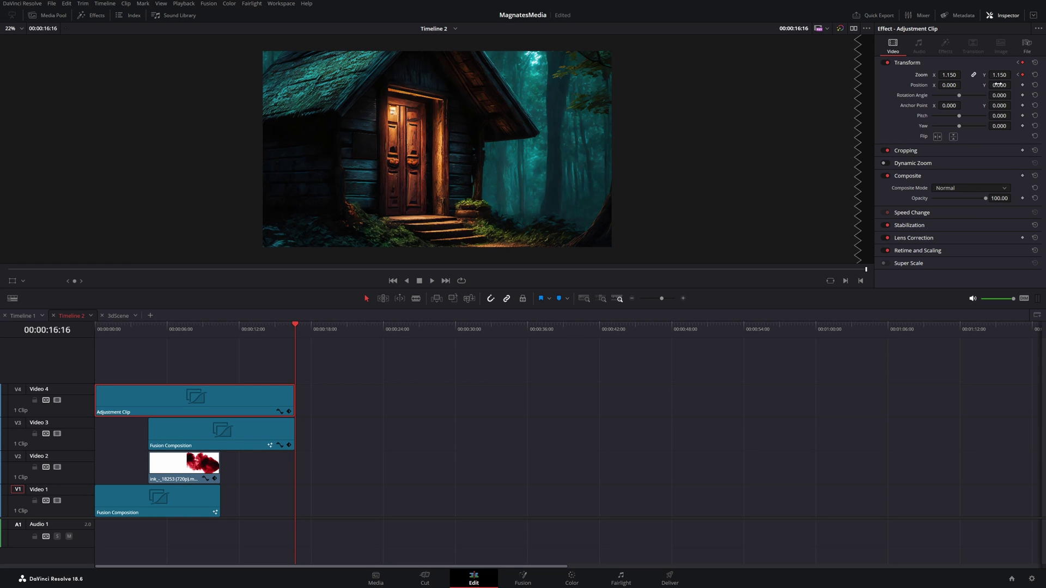
left_click_drag(294, 323, 277, 331)
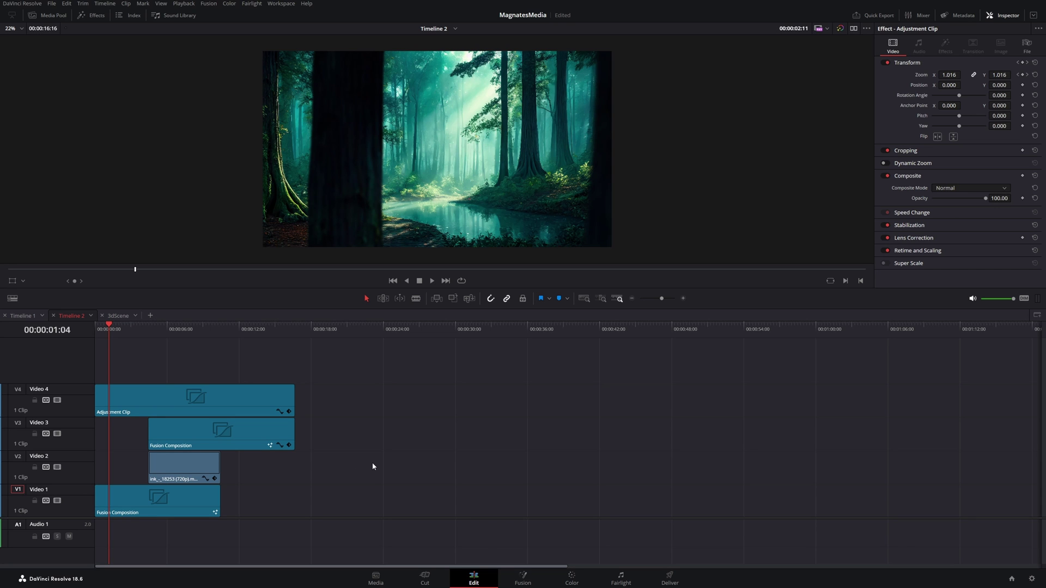
Find the Camera Shake effect among the Open FX and apply it to the Adjustment Clip.
left_click(92, 15)
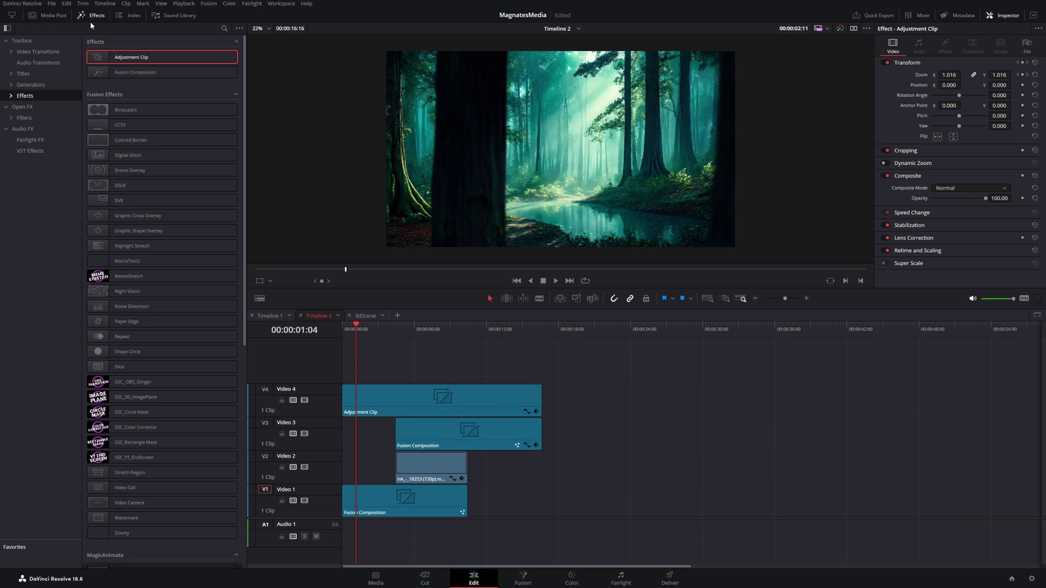
left_click(32, 107)
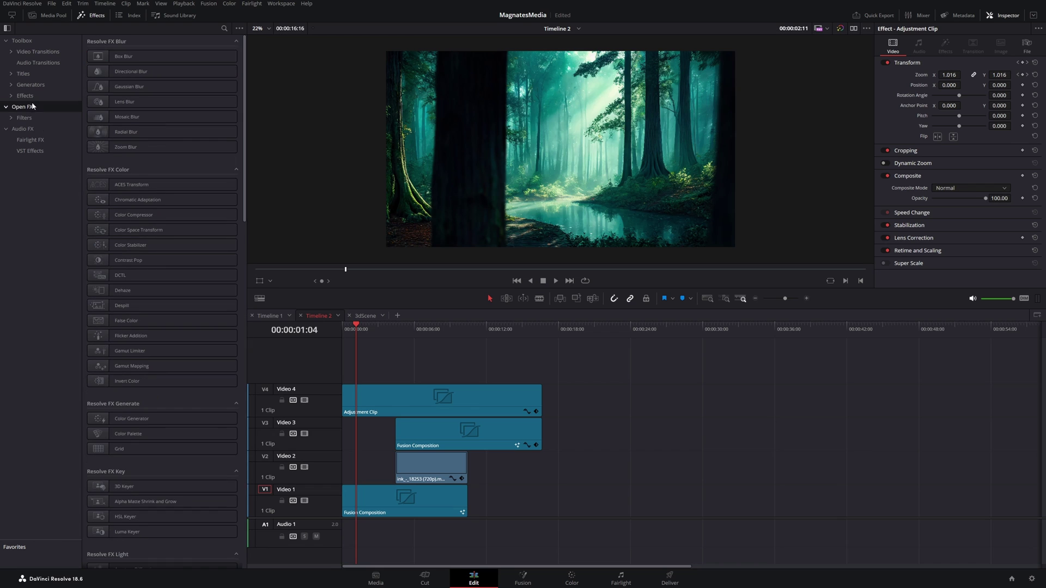
left_click(224, 29)
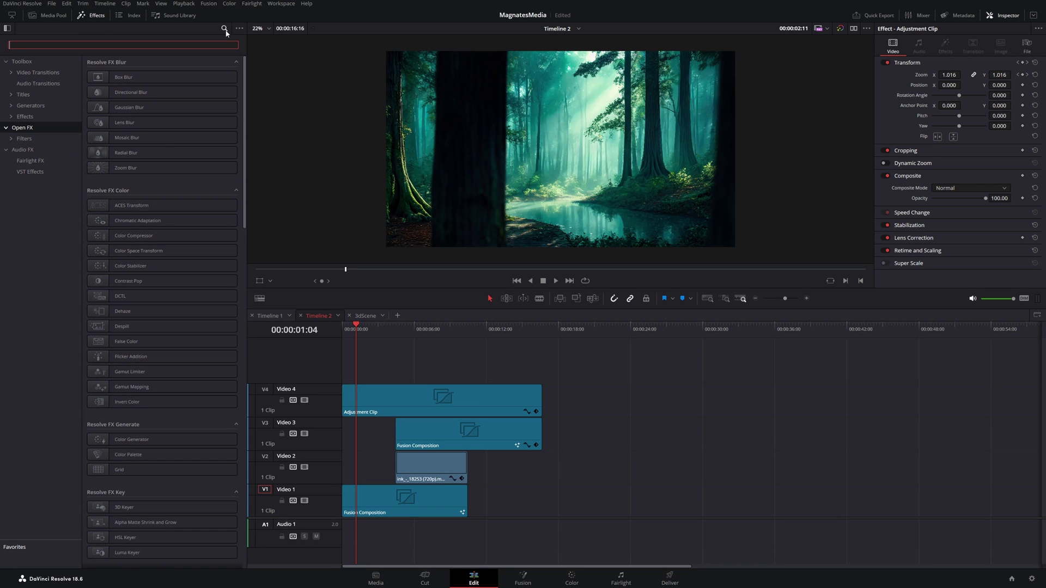
type("cam")
left_click_drag(97, 87, 379, 382)
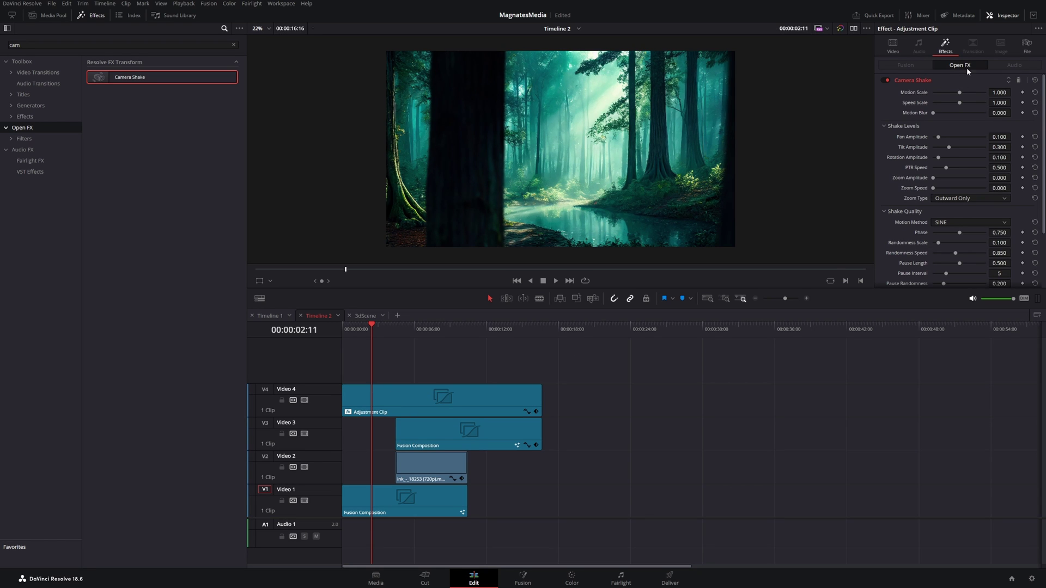
Reduce the Camera Shake's Motion Scale to 0.031 and Speed Scale to 0.186.
left_click(1000, 93)
mouse_move(960, 92)
left_mouse_down()
mouse_move(937, 96)
mouse_move(948, 108)
left_mouse_up()
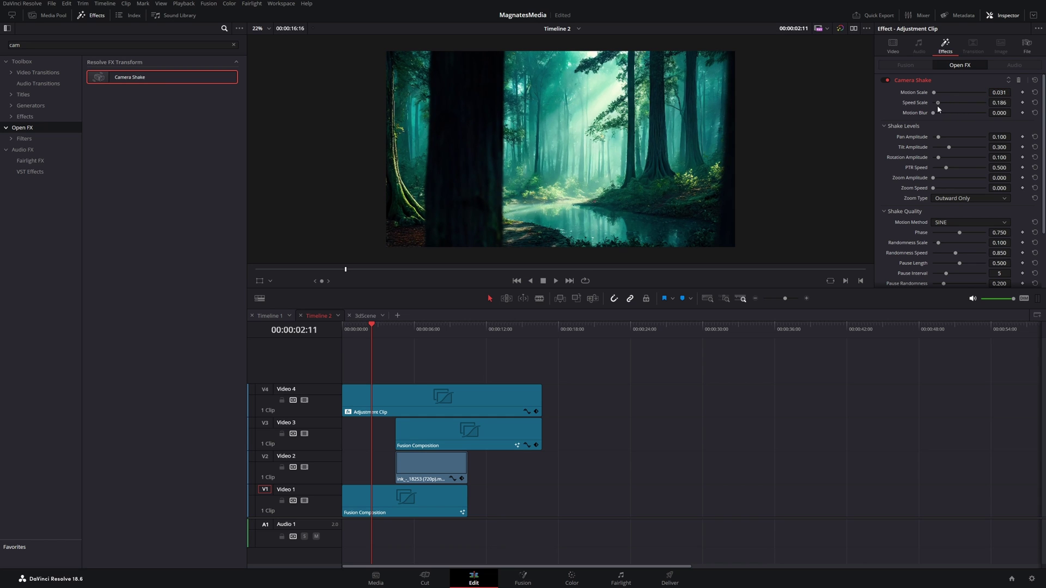